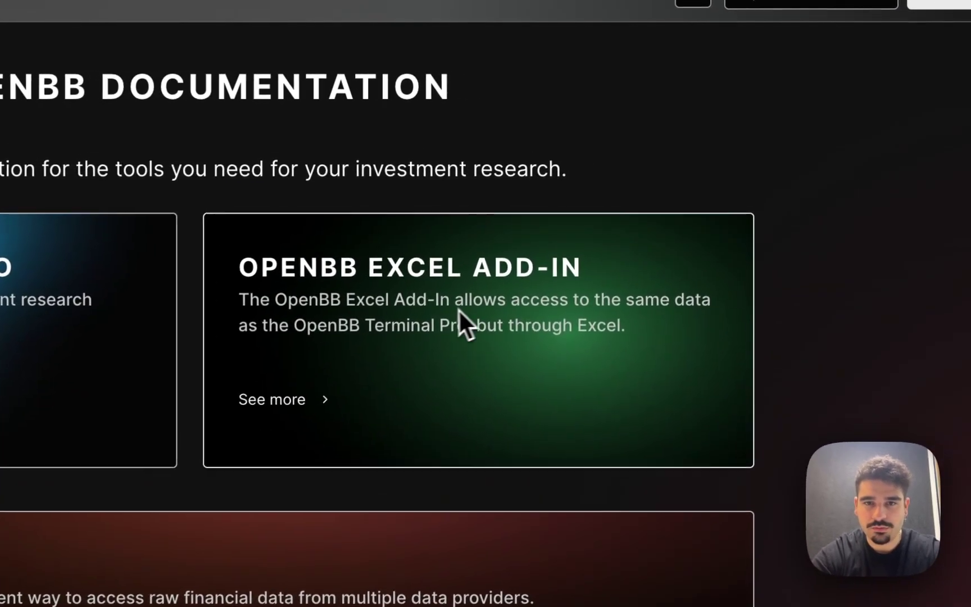
Open the OpenBB Excel Add-In Installation page under Getting started in the docs.
{"action": "left_click", "coordinate": [458, 312]}
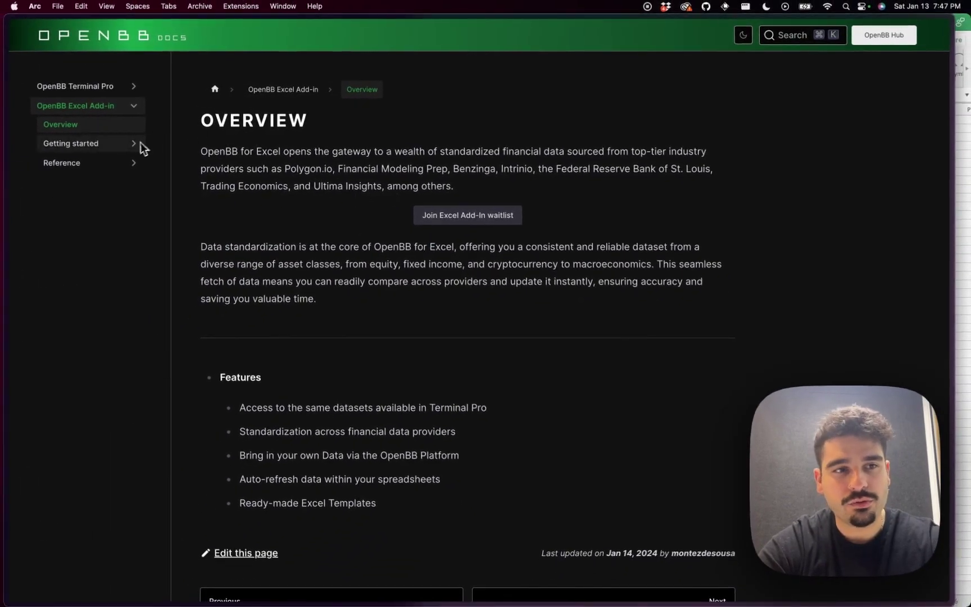
{"action": "left_click", "coordinate": [133, 145]}
{"action": "left_click", "coordinate": [116, 162]}
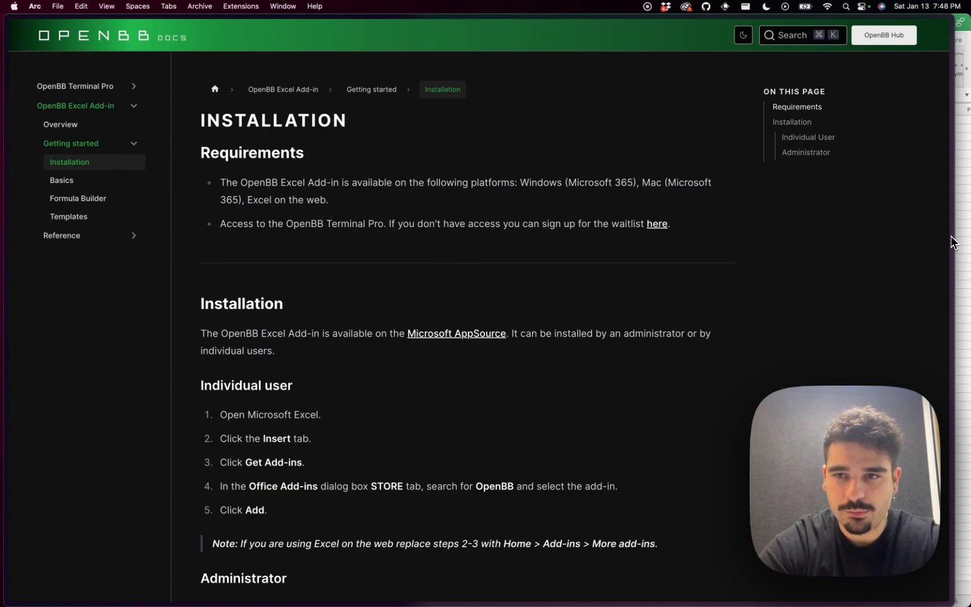
Place Excel beside the browser and open the Office Add-ins store.
{"action": "left_click_drag", "start_coordinate": [956, 243], "coordinate": [413, 223]}
{"action": "left_click", "coordinate": [512, 242]}
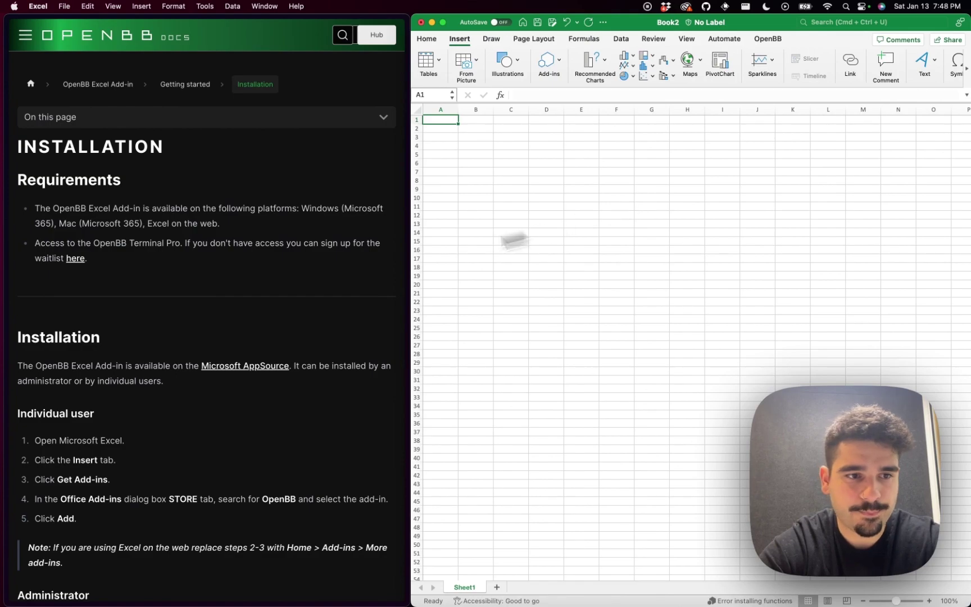
{"action": "scroll", "coordinate": [321, 284], "scroll_direction": "down", "scroll_amount": 6}
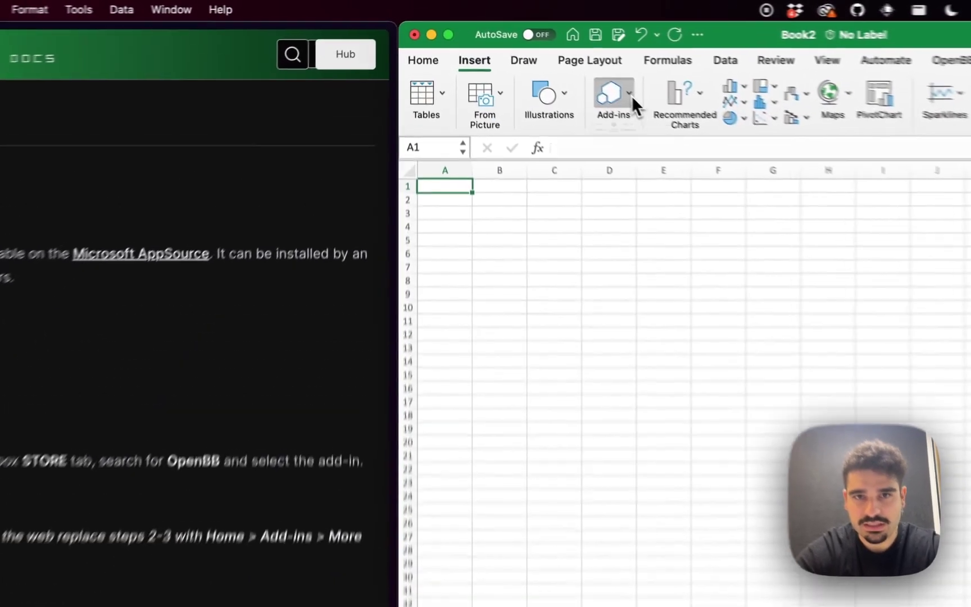
{"action": "left_click", "coordinate": [560, 60]}
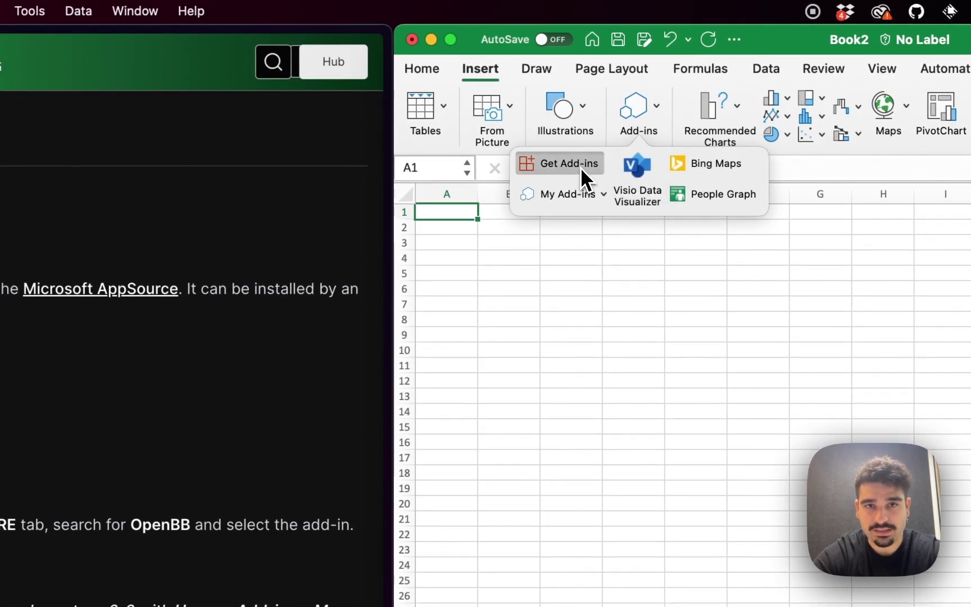
{"action": "left_click", "coordinate": [581, 168]}
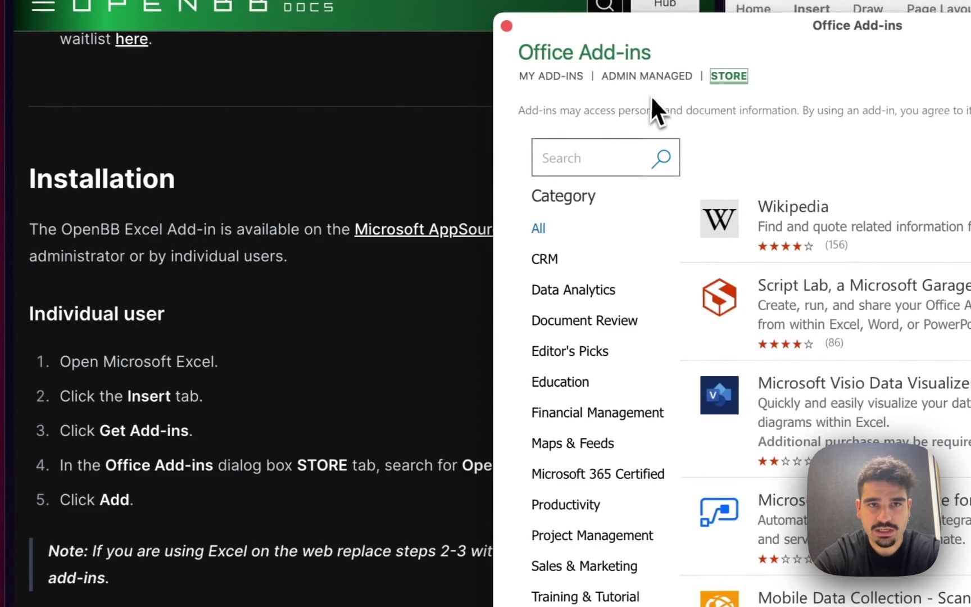
{"action": "left_click", "coordinate": [318, 139]}
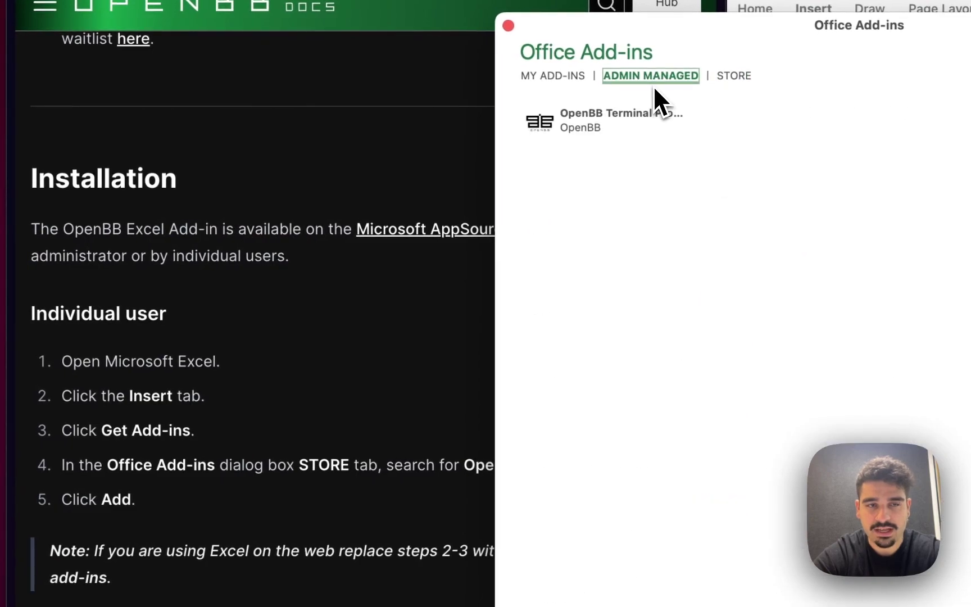
{"action": "left_click", "coordinate": [547, 79]}
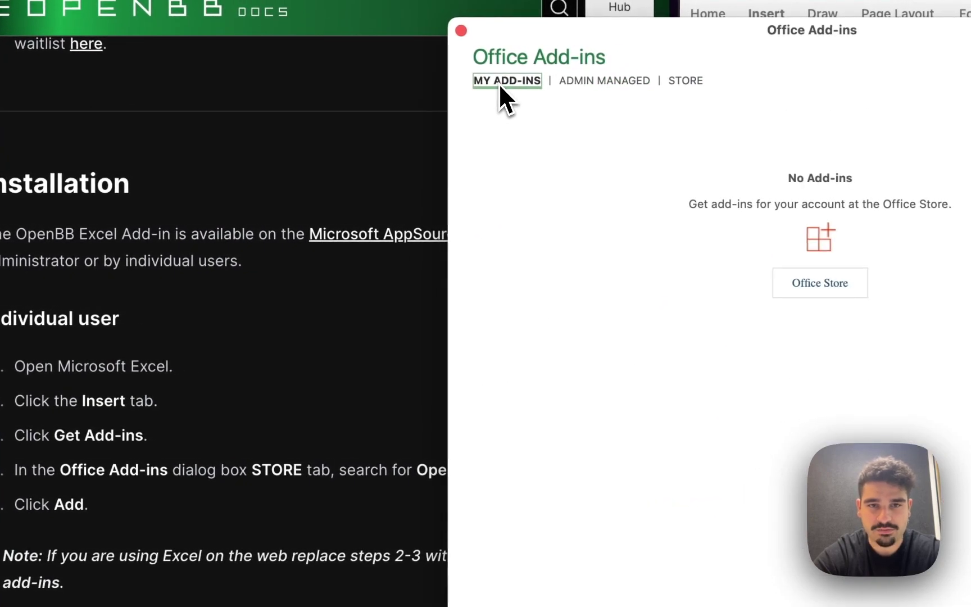
{"action": "left_click", "coordinate": [677, 81]}
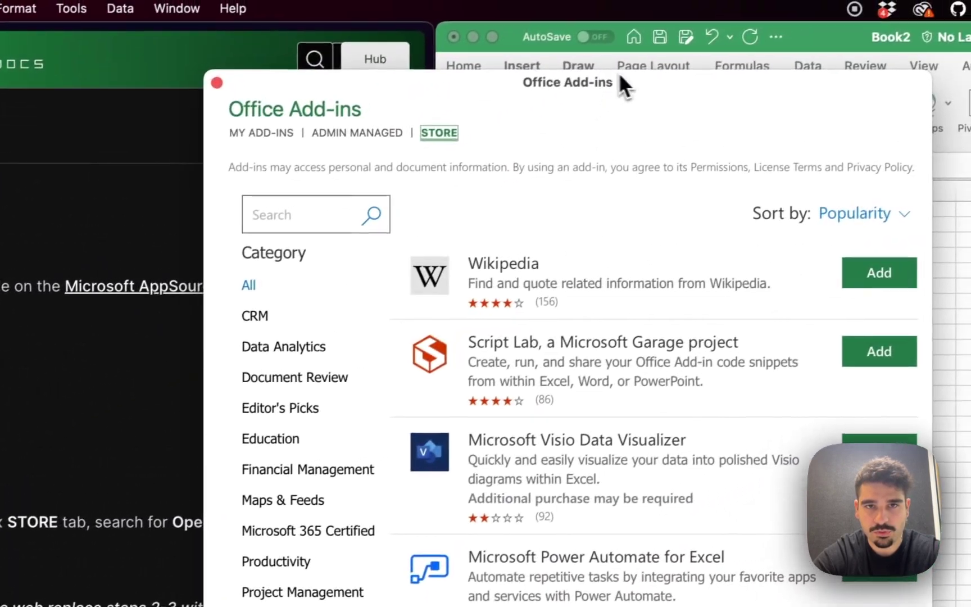
Search the store for 'OpenBB' and add OpenBB Terminal Pro for Excel, accepting the terms.
{"action": "left_click_drag", "start_coordinate": [619, 73], "coordinate": [645, 139]}
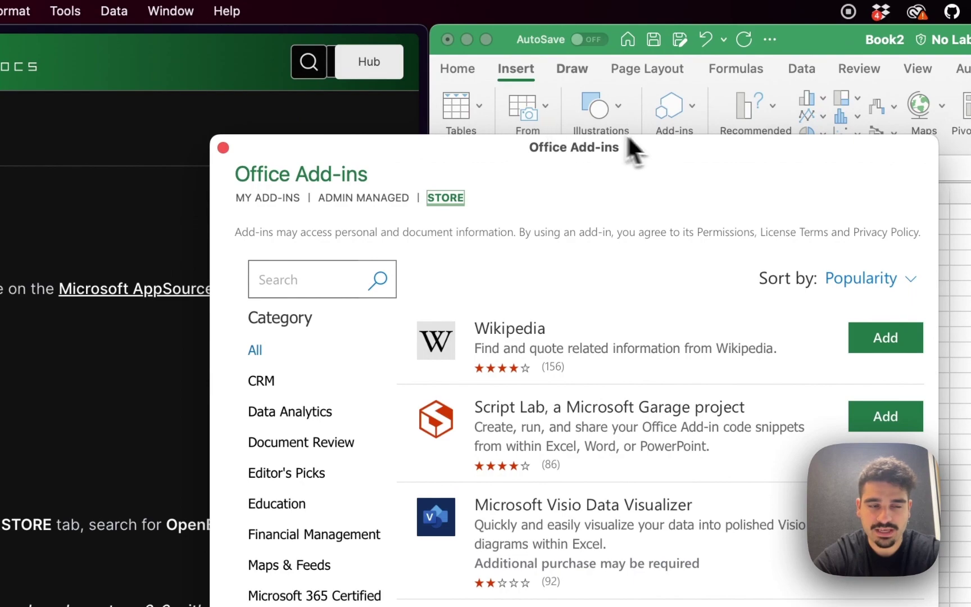
{"action": "left_click", "coordinate": [295, 288]}
{"action": "type", "text": "OpenBB"}
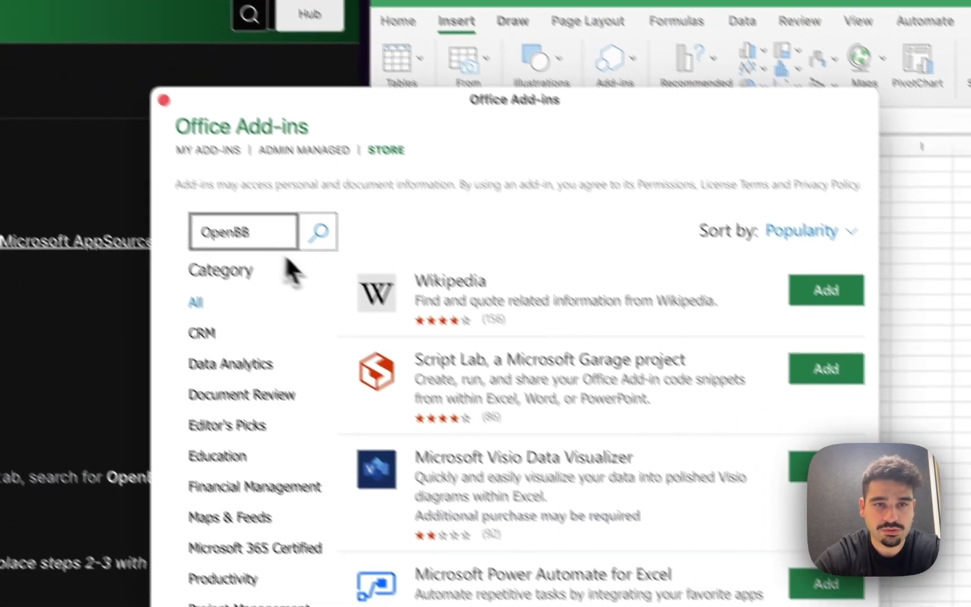
{"action": "left_click", "coordinate": [316, 233]}
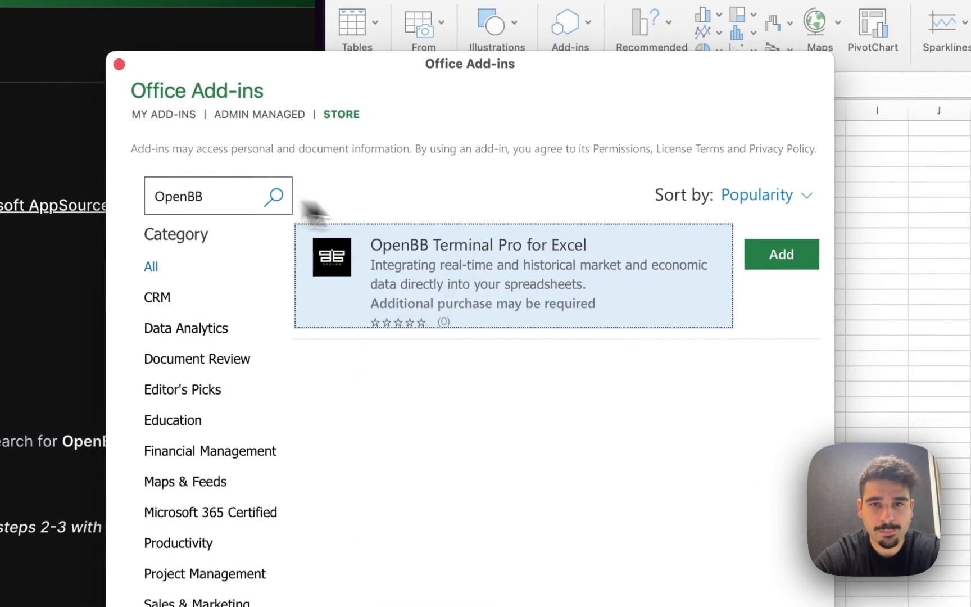
{"action": "left_click", "coordinate": [768, 246]}
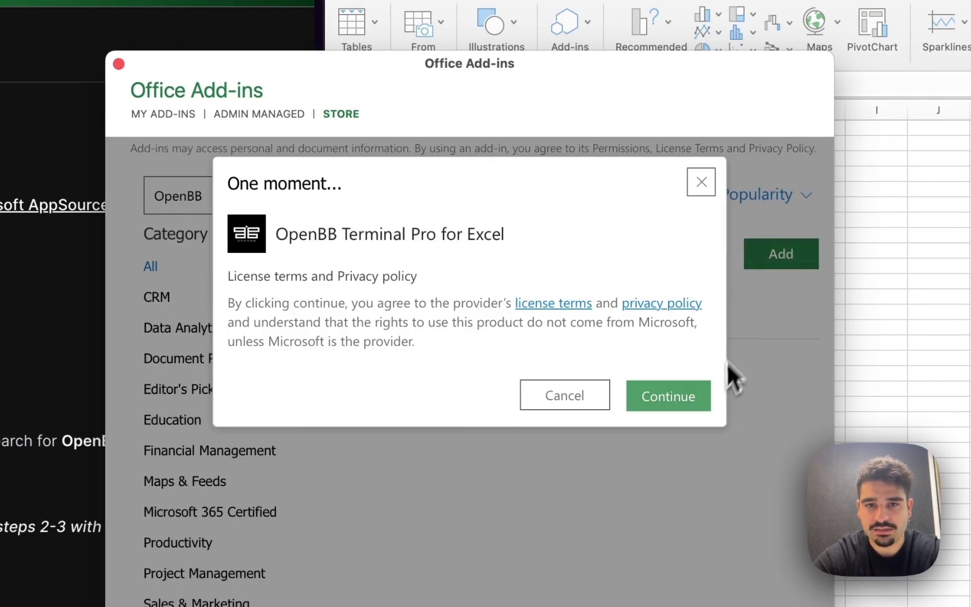
{"action": "left_click", "coordinate": [684, 396]}
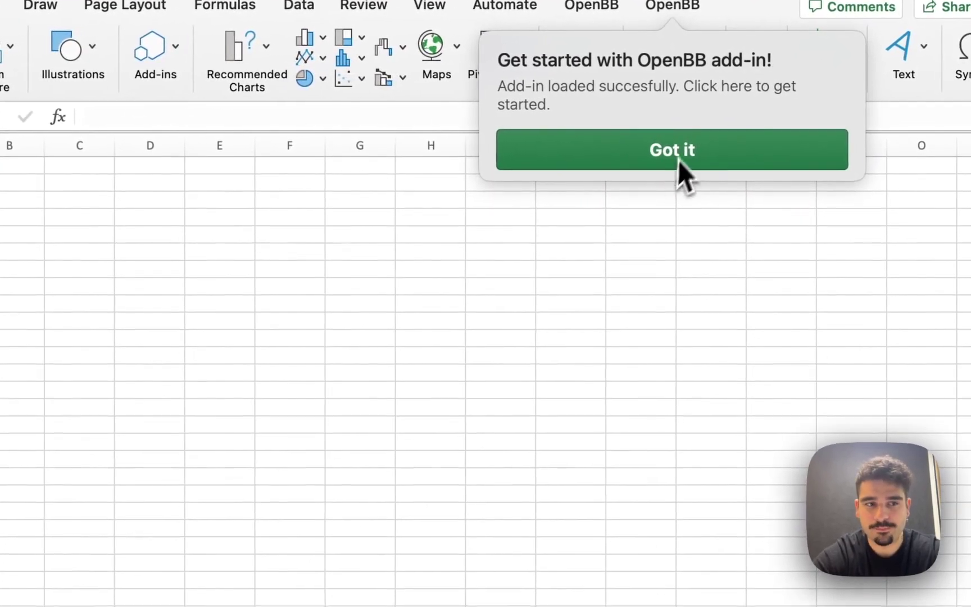
Dismiss the add-in welcome notice and show the OpenBB account pane from the OpenBB ribbon tab.
{"action": "left_click", "coordinate": [765, 127]}
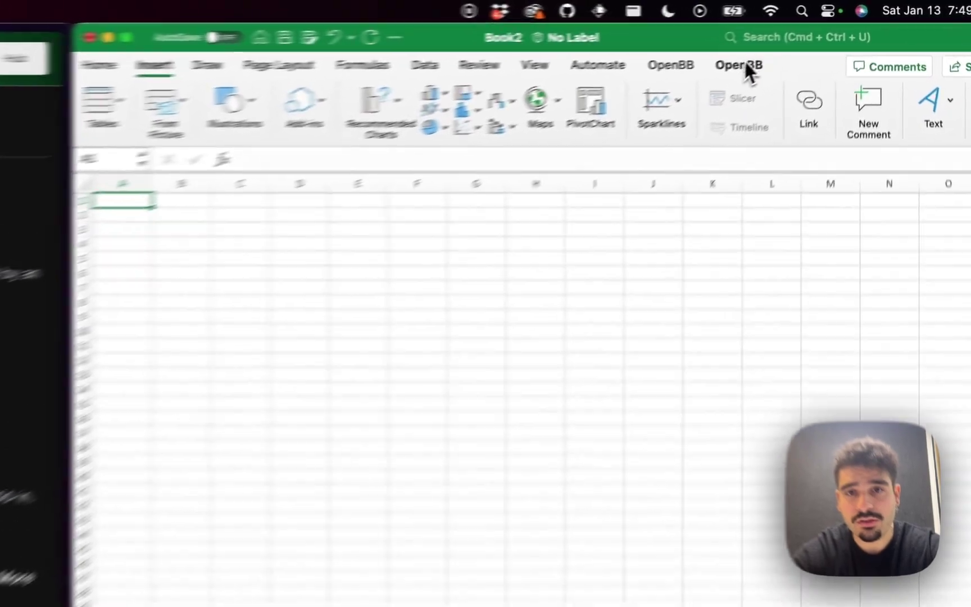
{"action": "left_click", "coordinate": [808, 38]}
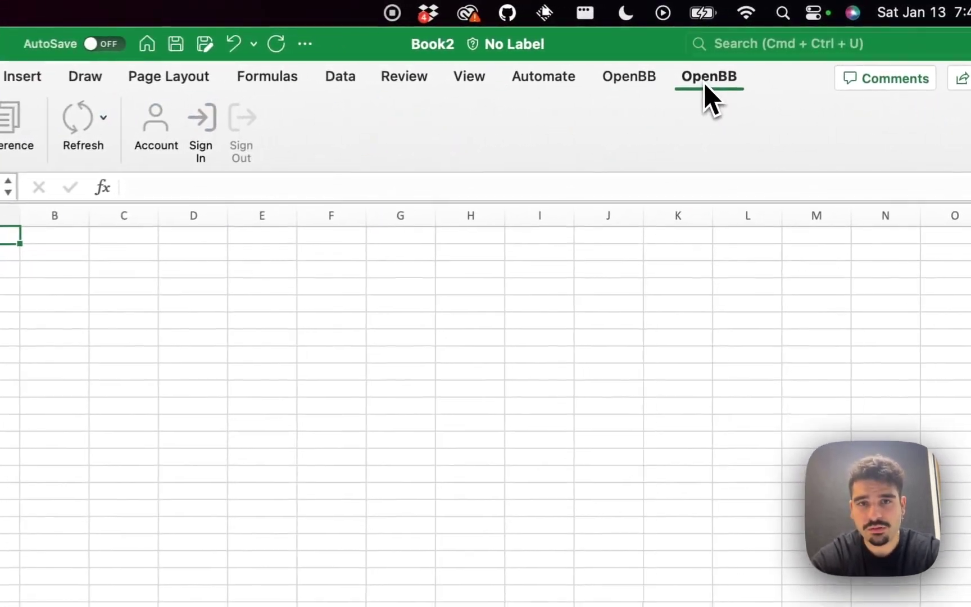
{"action": "left_click", "coordinate": [145, 132]}
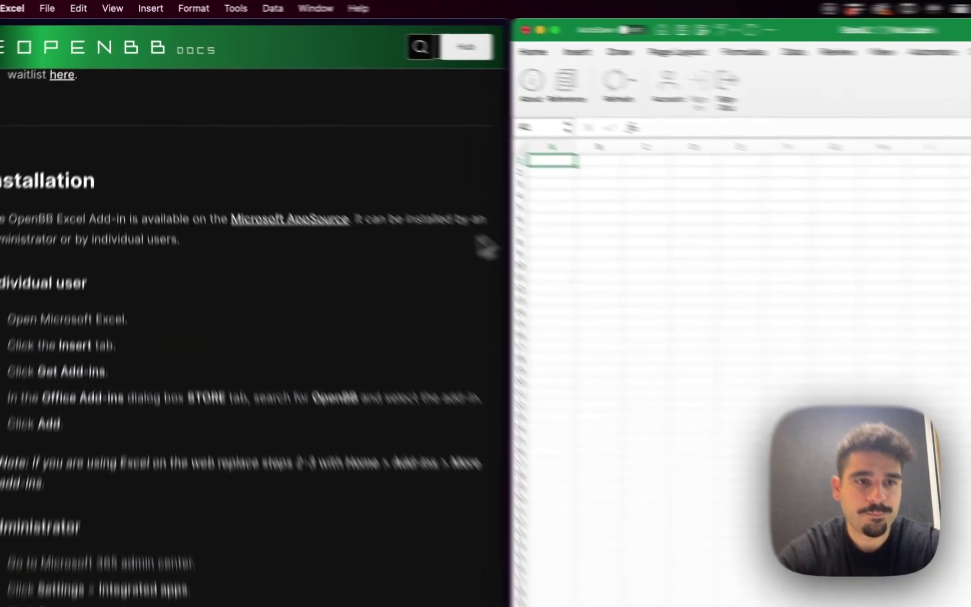
Go to the docs Reference, choose economy, then the cpi command page, and scroll through it.
{"action": "left_click", "coordinate": [338, 186]}
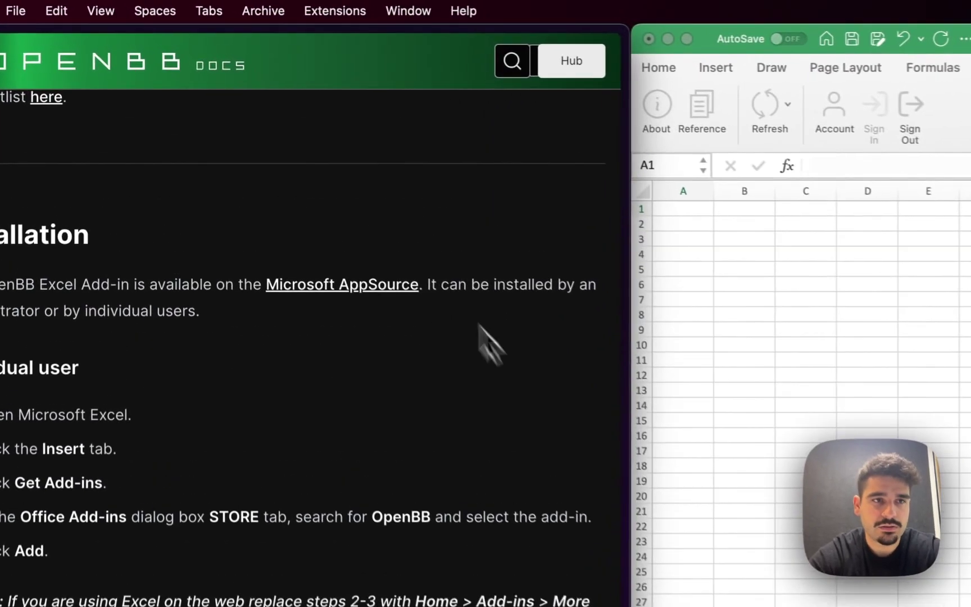
{"action": "left_click", "coordinate": [30, 62]}
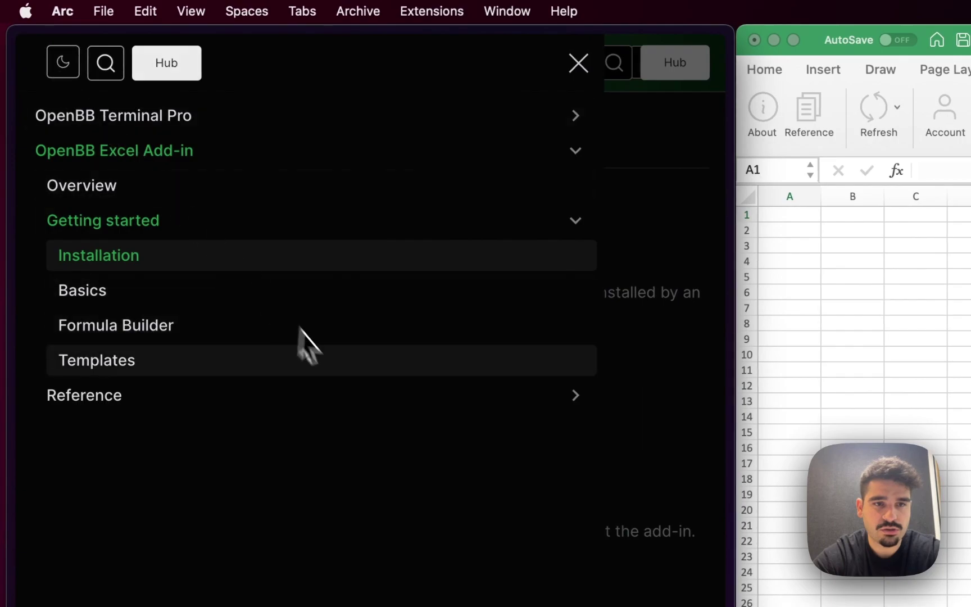
{"action": "left_click", "coordinate": [486, 394]}
{"action": "scroll", "coordinate": [325, 533], "scroll_direction": "down", "scroll_amount": 3}
{"action": "scroll", "coordinate": [319, 329], "scroll_direction": "down", "scroll_amount": 10}
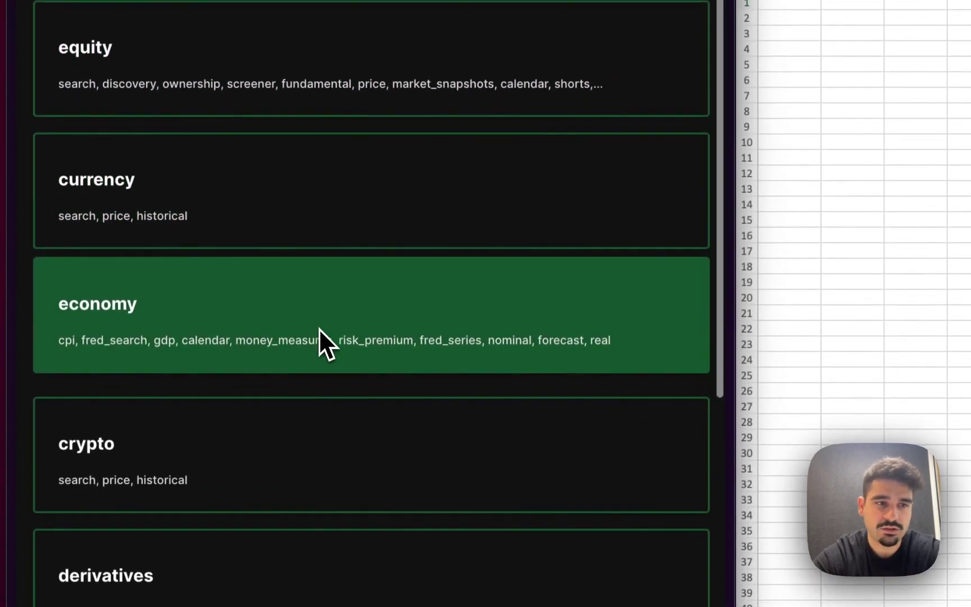
{"action": "scroll", "coordinate": [319, 325], "scroll_direction": "up", "scroll_amount": 6}
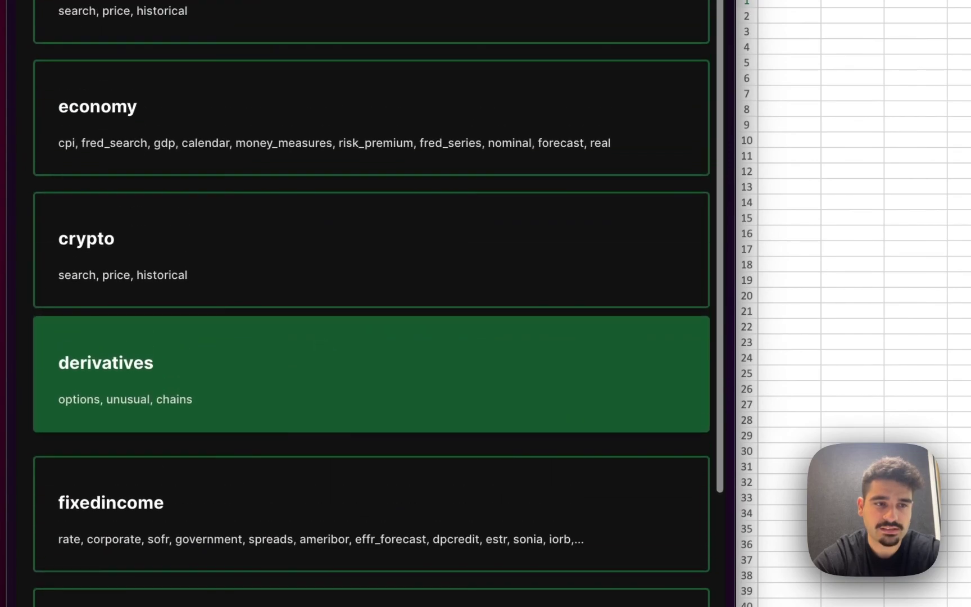
{"action": "left_click", "coordinate": [349, 222]}
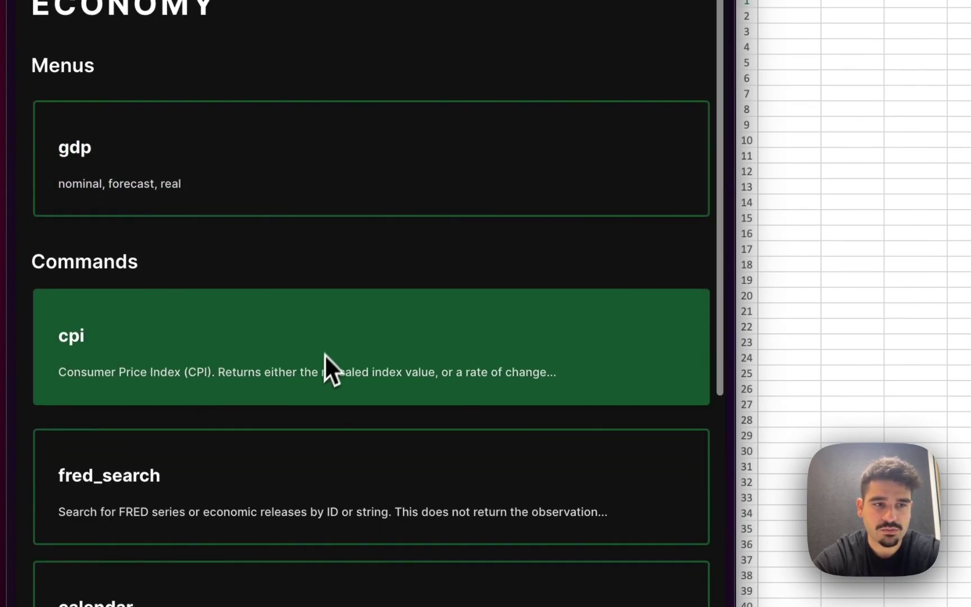
{"action": "left_click", "coordinate": [324, 354]}
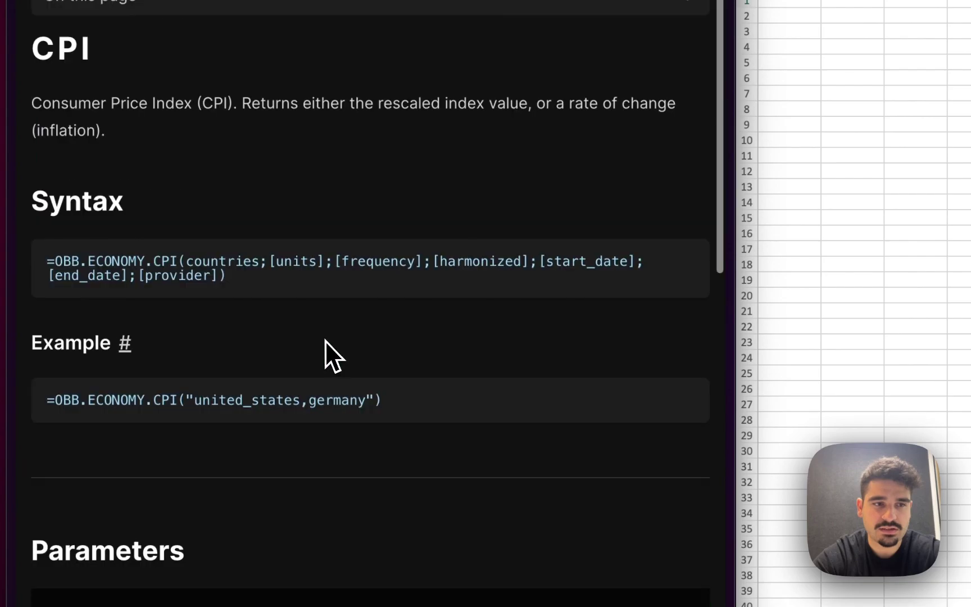
{"action": "scroll", "coordinate": [325, 340], "scroll_direction": "down", "scroll_amount": 3}
{"action": "scroll", "coordinate": [325, 340], "scroll_direction": "down", "scroll_amount": 10}
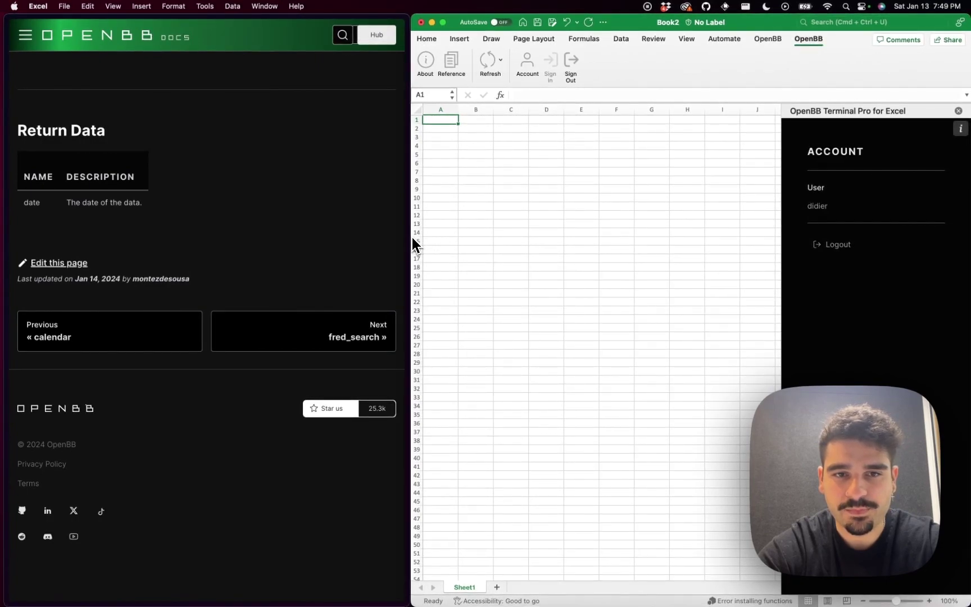
Widen Excel over the docs and open the OpenBB reference in a wider side panel.
{"action": "left_click_drag", "start_coordinate": [413, 241], "coordinate": [12, 244]}
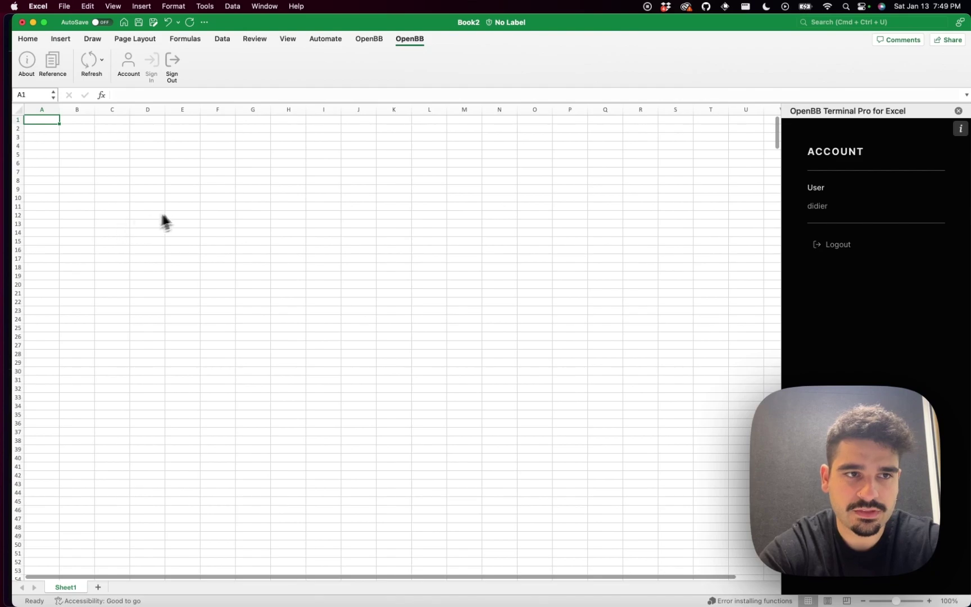
{"action": "left_click", "coordinate": [59, 70]}
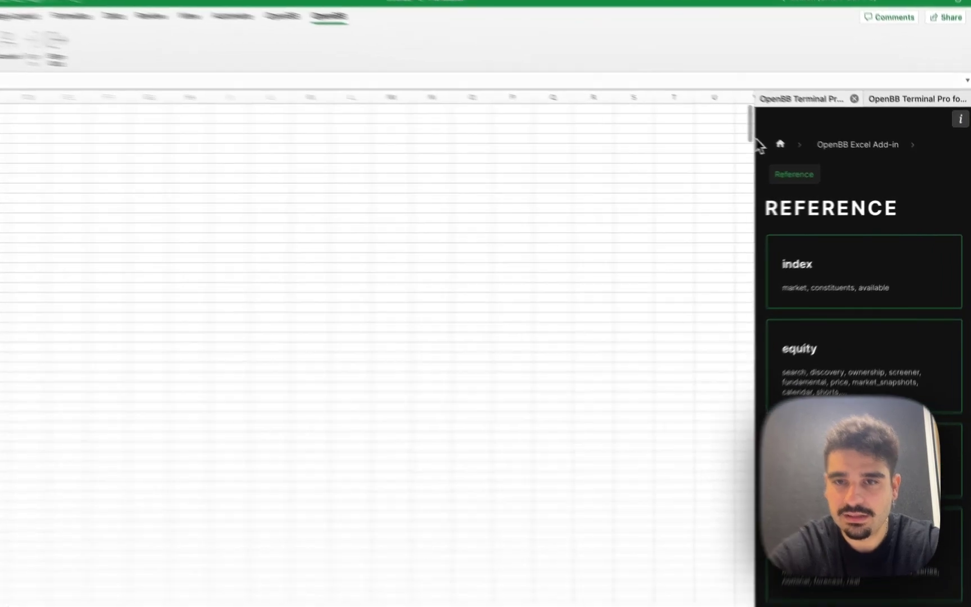
{"action": "left_click_drag", "start_coordinate": [782, 140], "coordinate": [711, 153]}
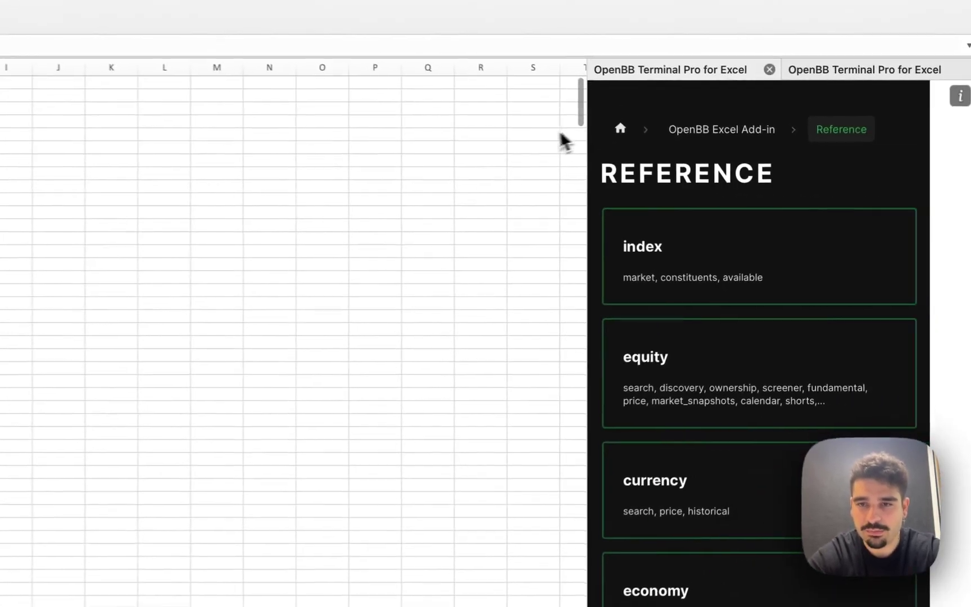
{"action": "left_click_drag", "start_coordinate": [562, 141], "coordinate": [506, 136]}
Navigate the panel to the economy cpi page and select its example formula.
{"action": "scroll", "coordinate": [635, 248], "scroll_direction": "down", "scroll_amount": 3}
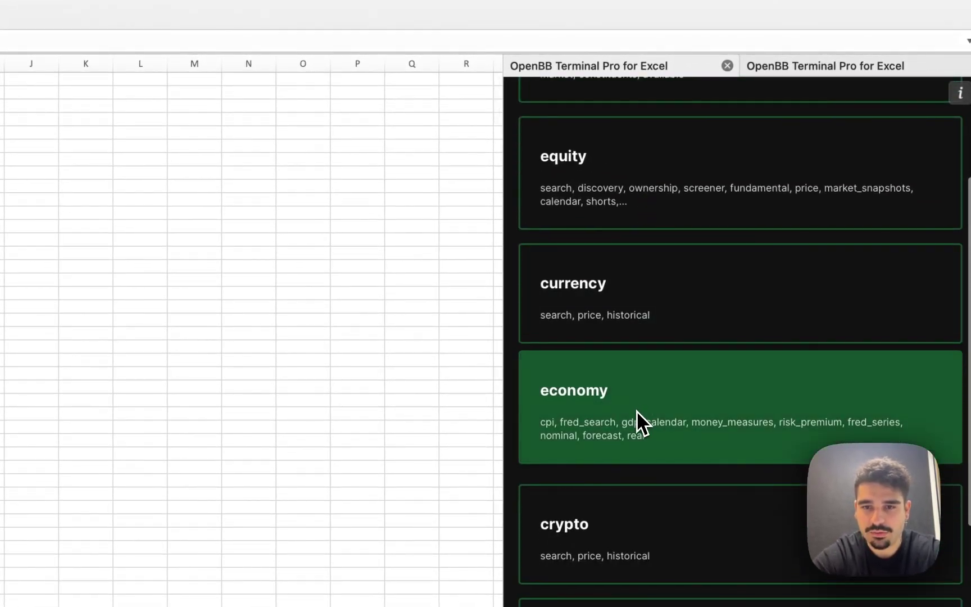
{"action": "left_click", "coordinate": [637, 410]}
{"action": "scroll", "coordinate": [636, 405], "scroll_direction": "down", "scroll_amount": 2}
{"action": "left_click", "coordinate": [635, 416]}
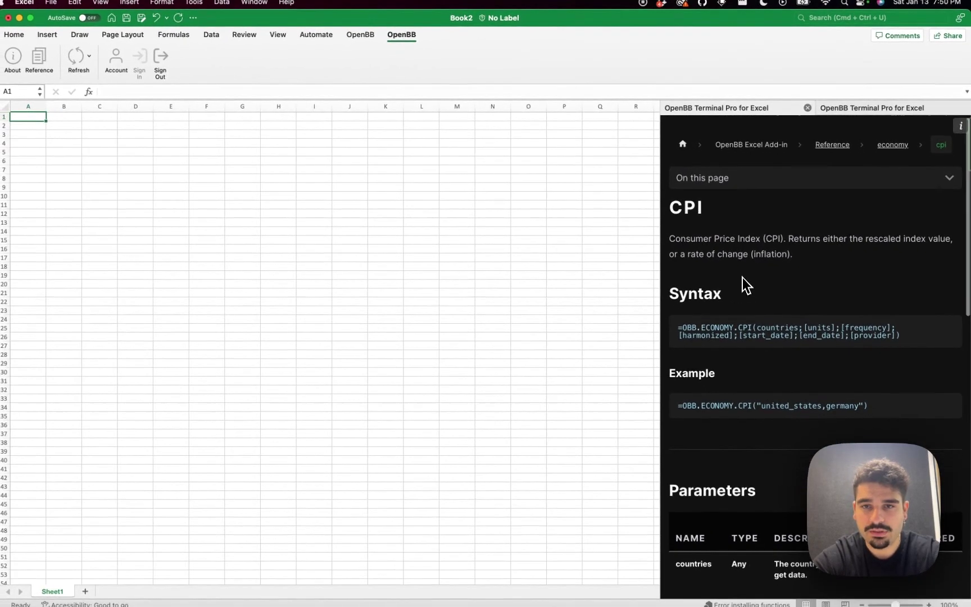
{"action": "scroll", "coordinate": [743, 277], "scroll_direction": "down", "scroll_amount": 2}
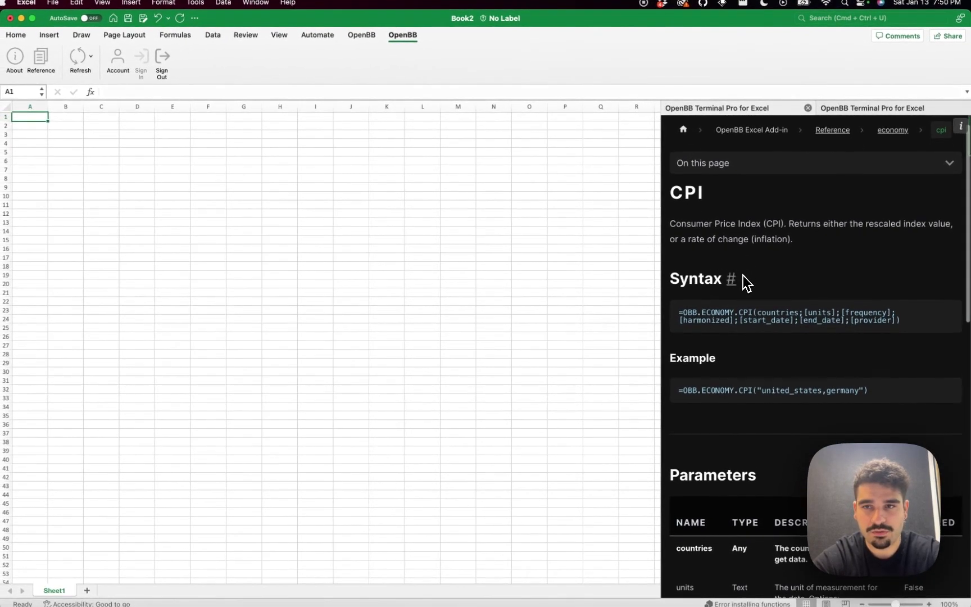
{"action": "scroll", "coordinate": [743, 276], "scroll_direction": "down", "scroll_amount": 1}
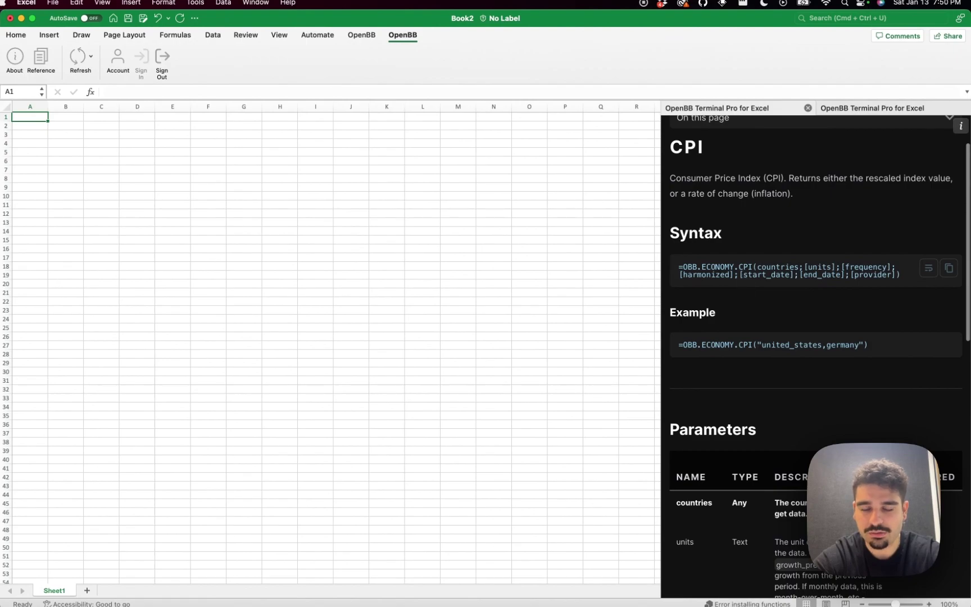
{"action": "scroll", "coordinate": [743, 277], "scroll_direction": "down", "scroll_amount": 1}
{"action": "scroll", "coordinate": [744, 279], "scroll_direction": "up", "scroll_amount": 1}
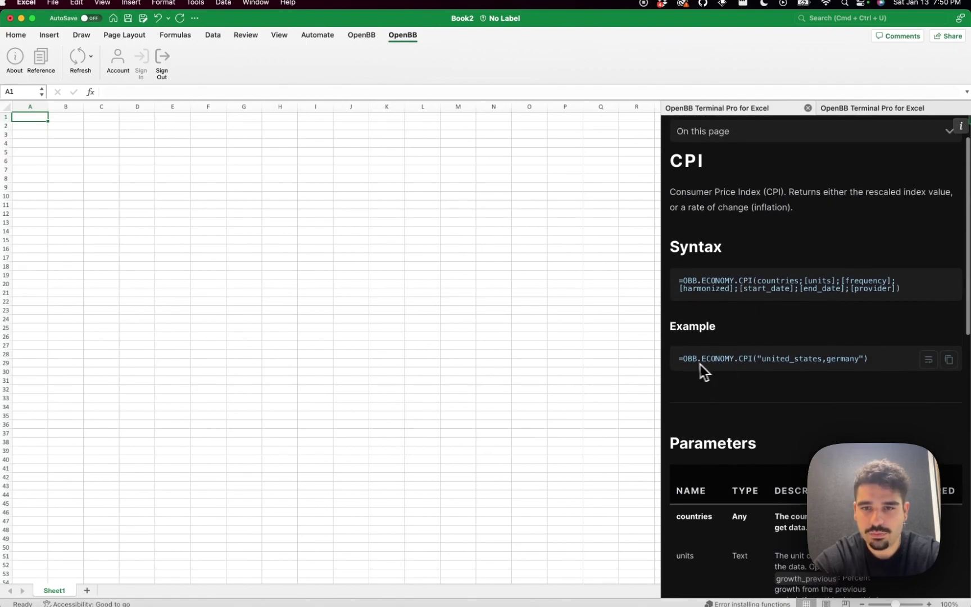
{"action": "left_click_drag", "start_coordinate": [734, 360], "coordinate": [677, 359]}
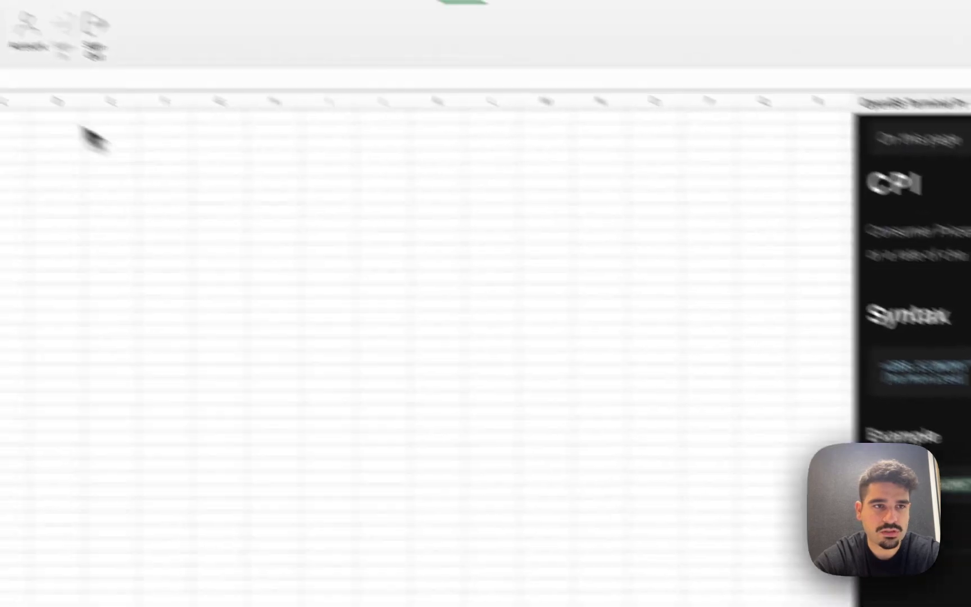
Enter =OBB.ECONOMY.CPI("portugal") in A1 using autocomplete, loading Portugal's monthly CPI from 1/1/60.
{"action": "left_click", "coordinate": [123, 92]}
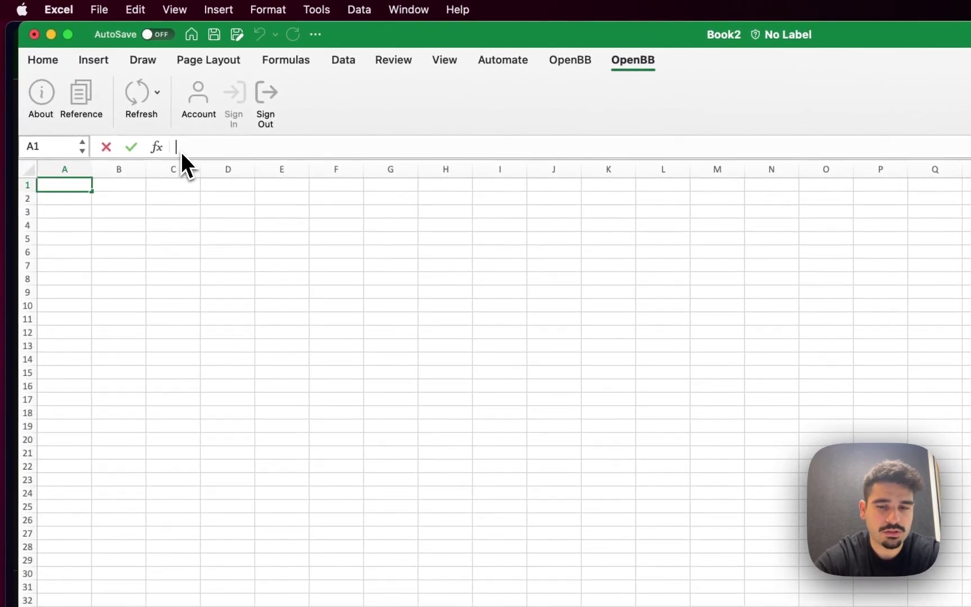
{"action": "type", "text": "=OBB"}
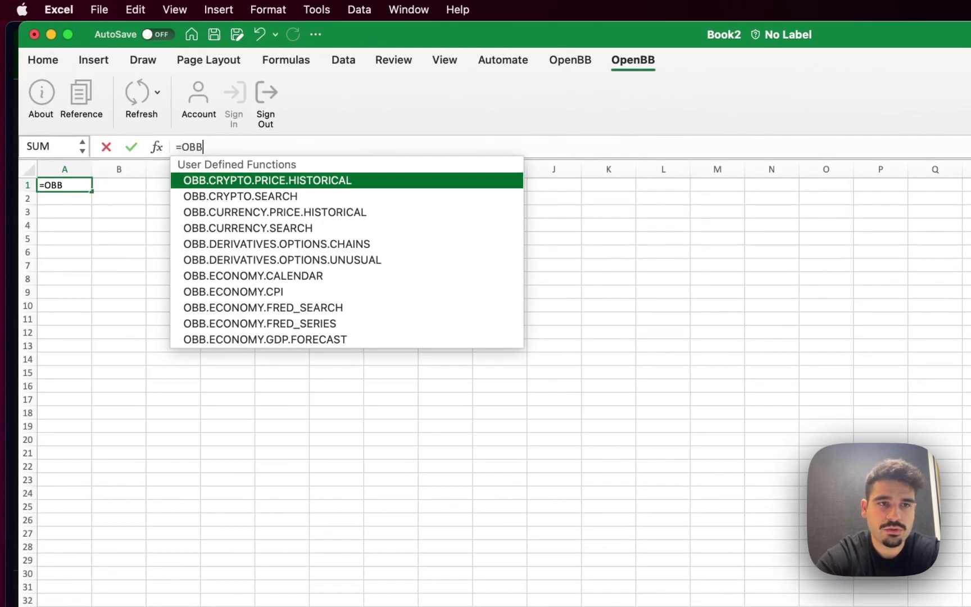
{"action": "type", "text": ".EC"}
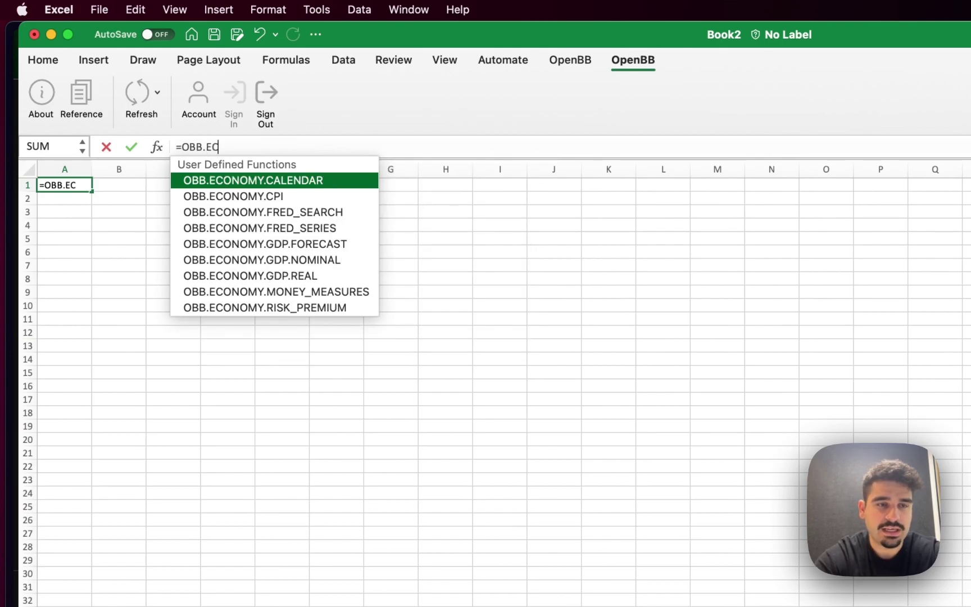
{"action": "key", "text": "Down"}
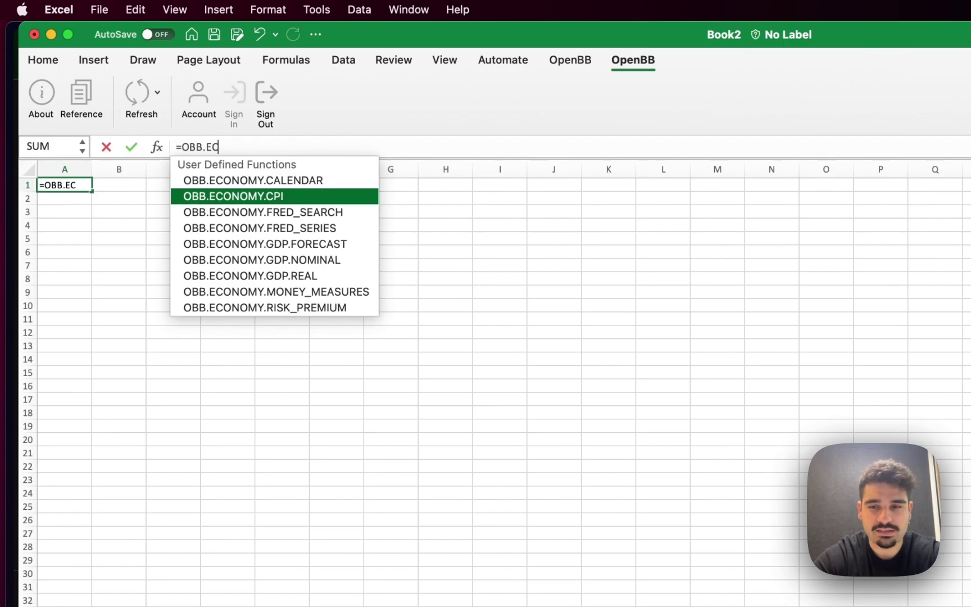
{"action": "key", "text": "Tab"}
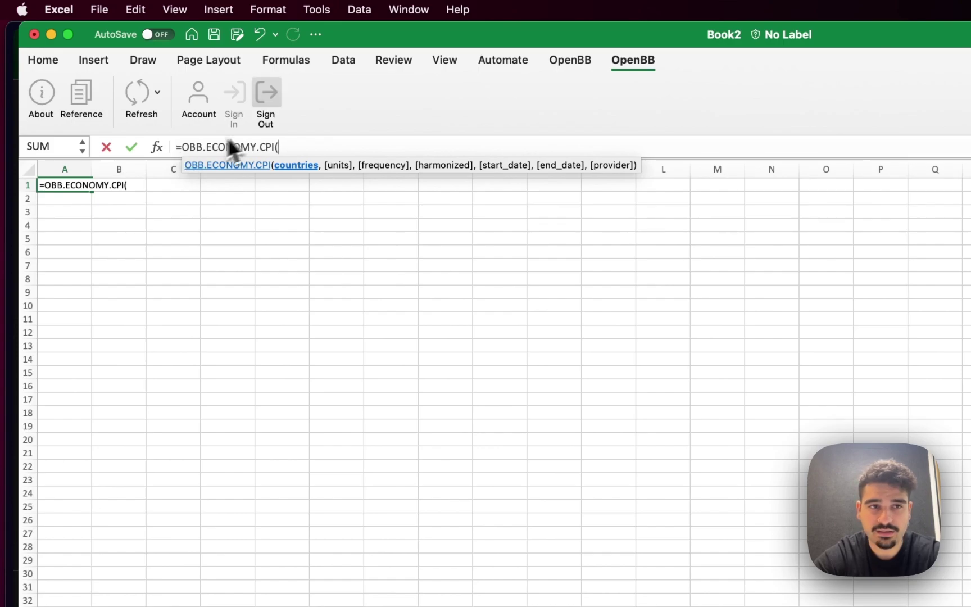
{"action": "left_click", "coordinate": [301, 164]}
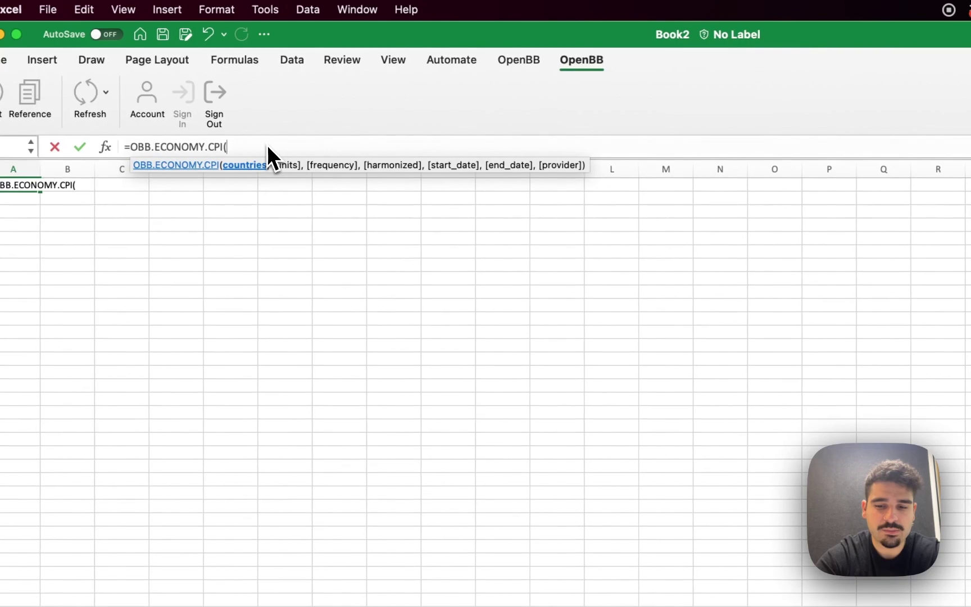
{"action": "type", "text": "\"portugal"}
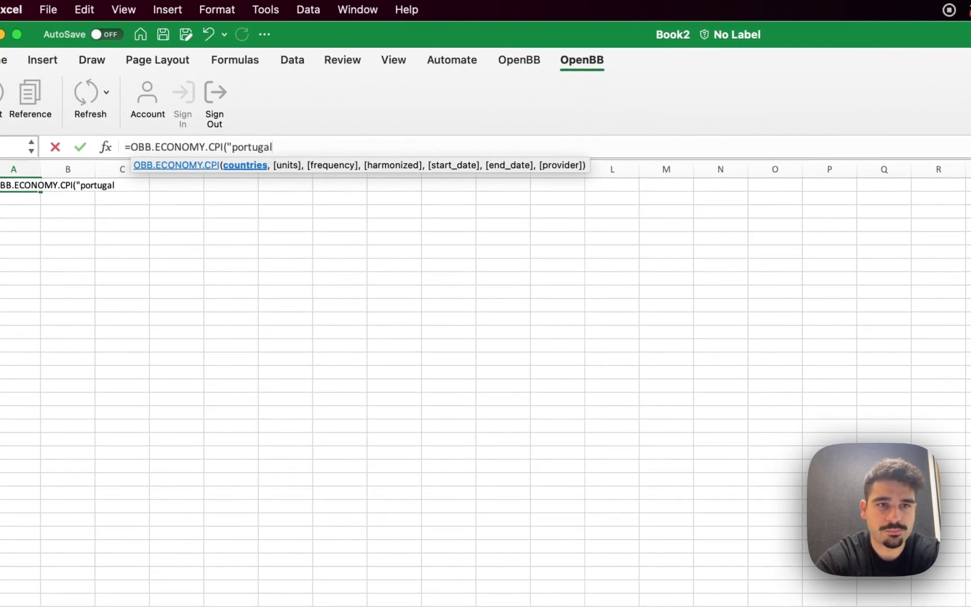
{"action": "type", "text": "\")"}
{"action": "key", "text": "Return"}
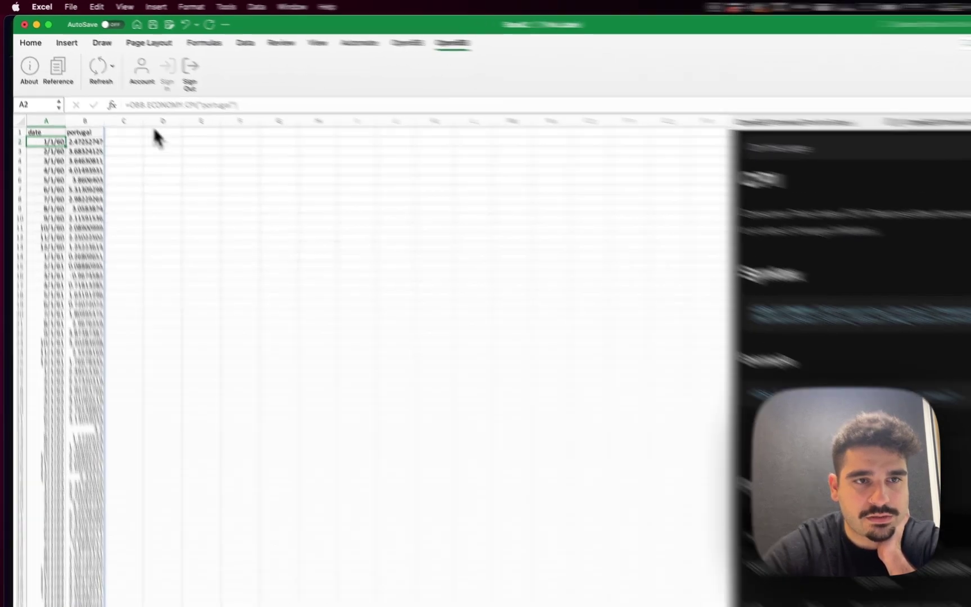
{"action": "key", "text": "BackSpace"}
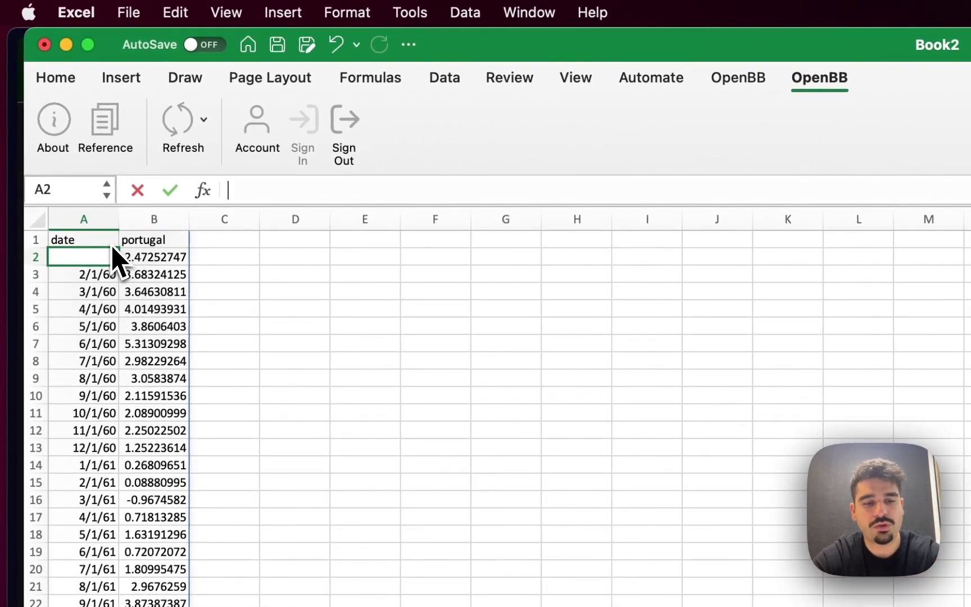
{"action": "key", "text": "Escape"}
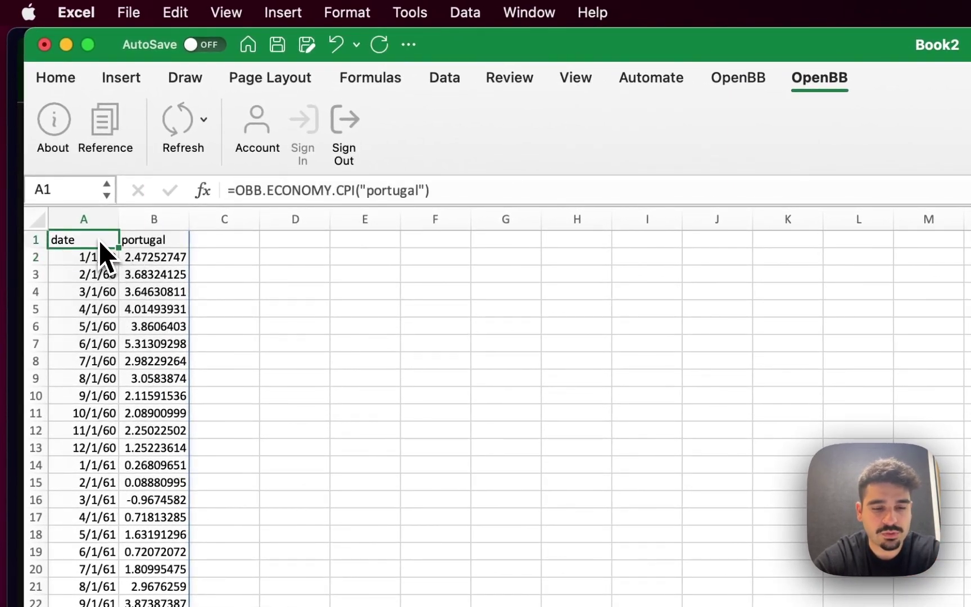
{"action": "left_click", "coordinate": [393, 191]}
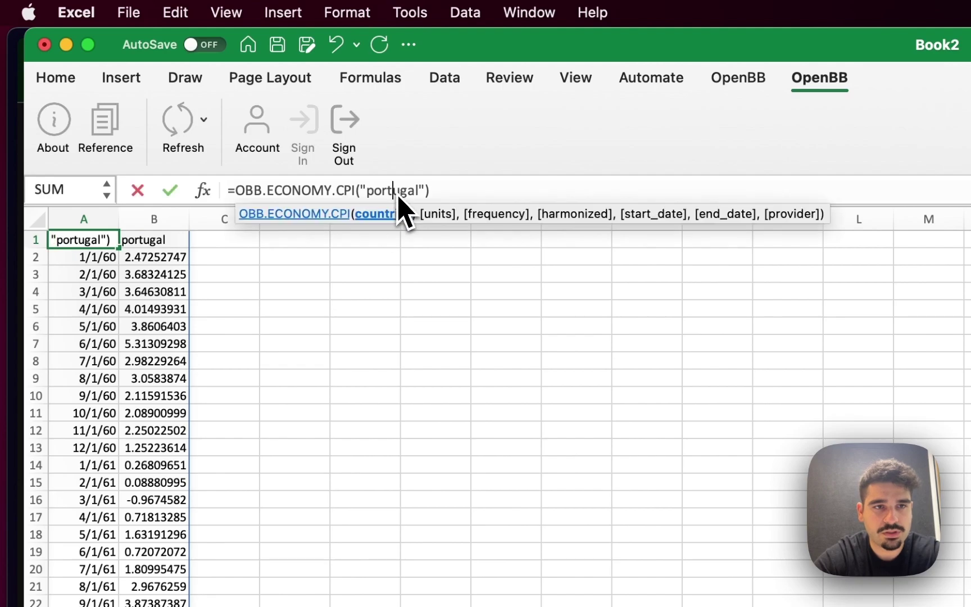
{"action": "left_click", "coordinate": [425, 193]}
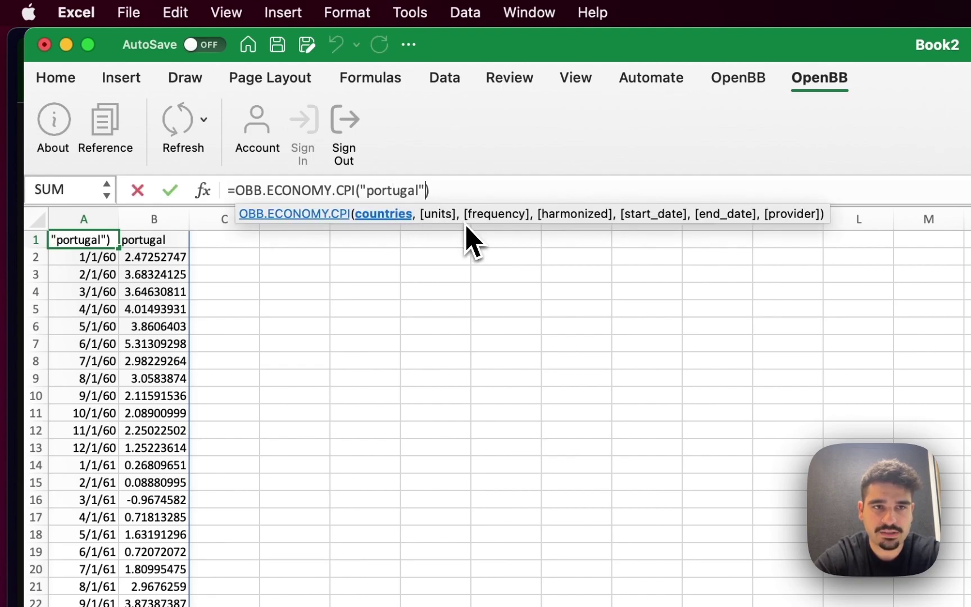
{"action": "type", "text": ",,,"}
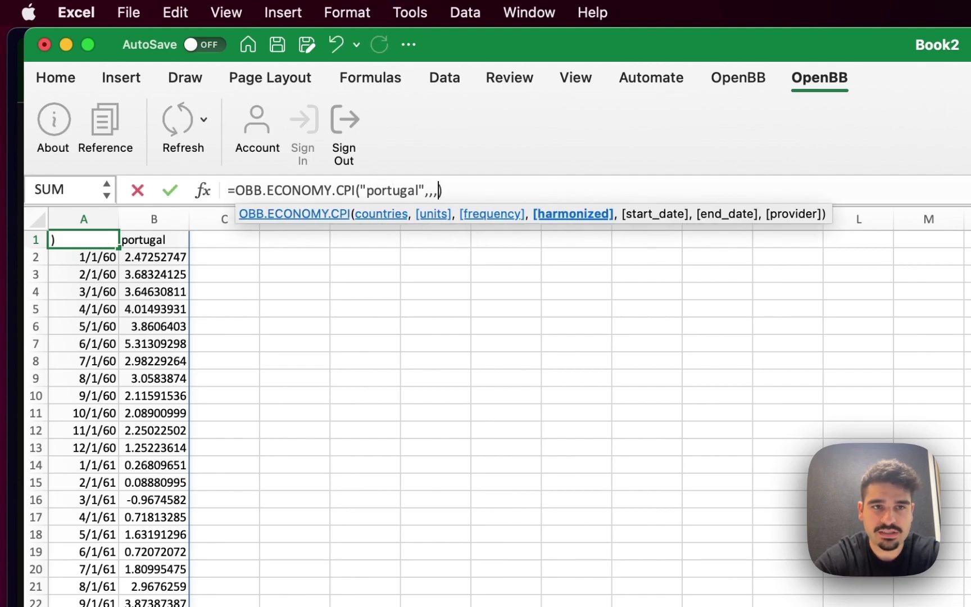
{"action": "type", "text": ","}
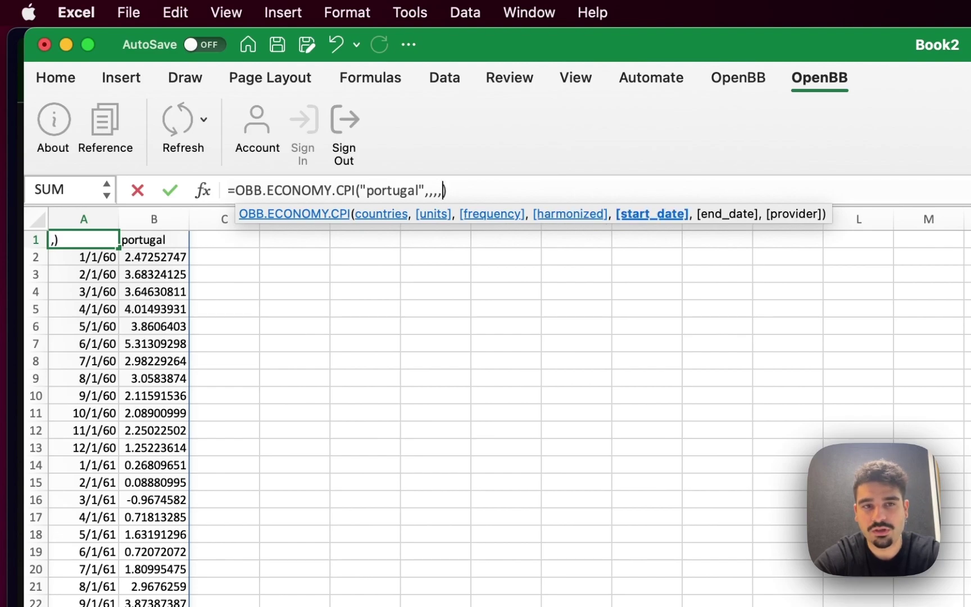
{"action": "key", "text": "BackSpace"}
{"action": "key", "text": "BackSpace"}
{"action": "key", "text": "BackSpace"}
{"action": "key", "text": "BackSpace"}
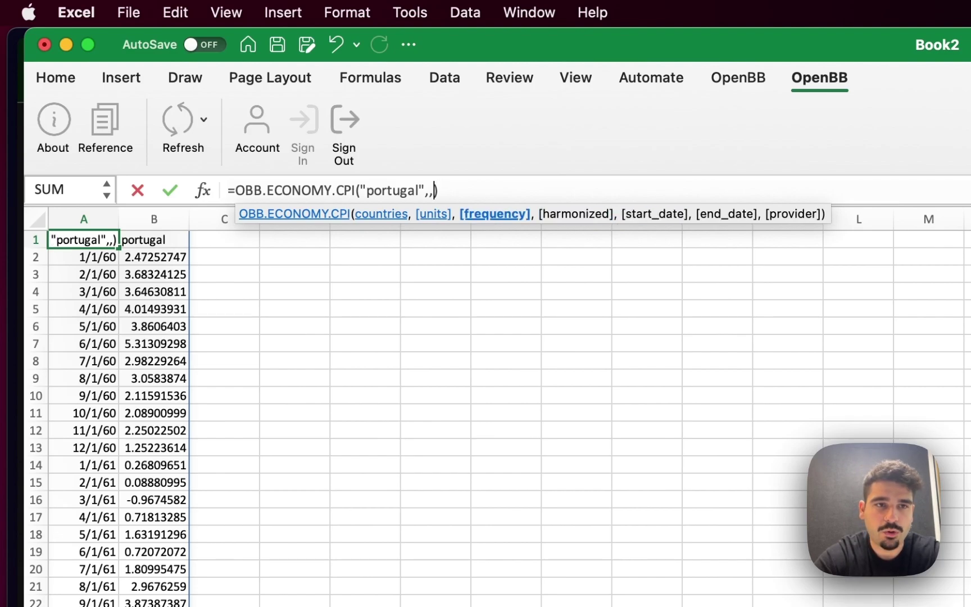
{"action": "key", "text": "Return"}
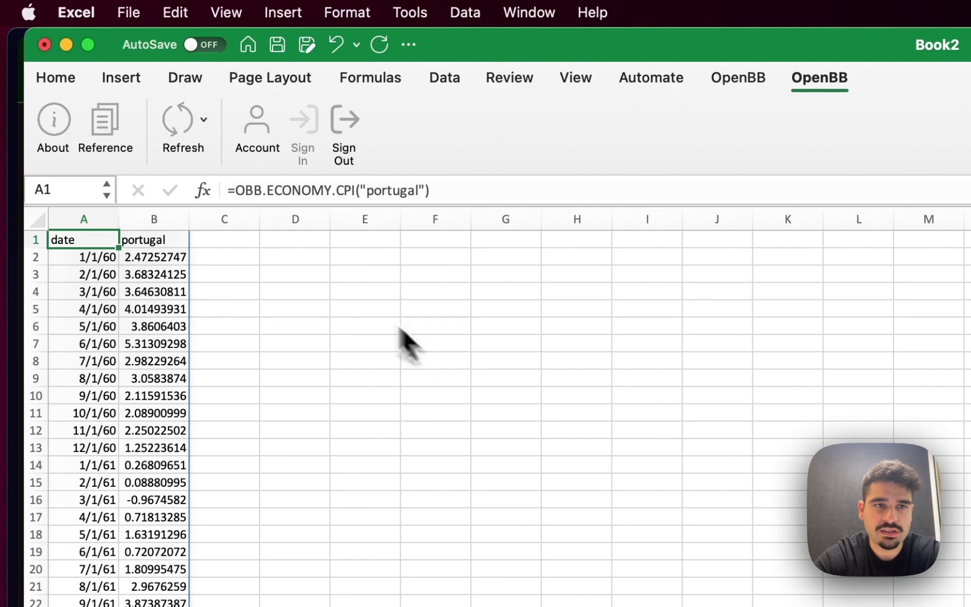
Open the Formula Builder for A1's CPI formula and scroll its arguments down to Start_date.
{"action": "left_click", "coordinate": [201, 194]}
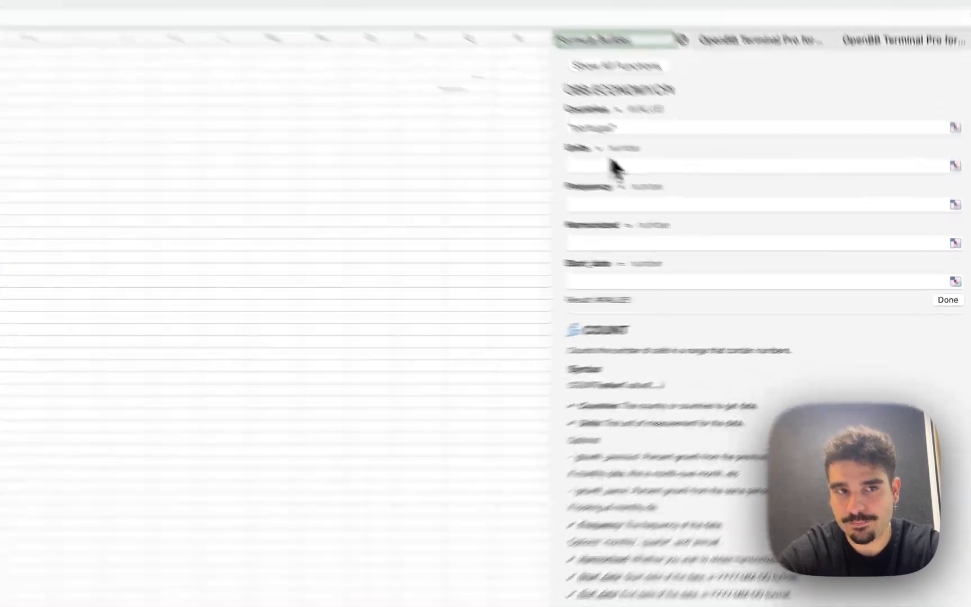
{"action": "mouse_move", "coordinate": [707, 195]}
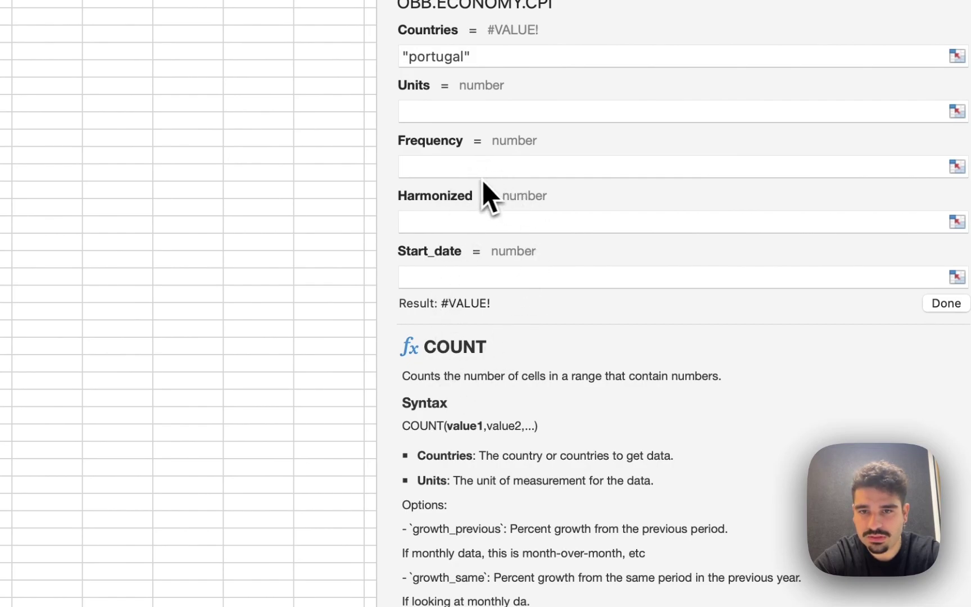
{"action": "scroll", "coordinate": [473, 188], "scroll_direction": "down", "scroll_amount": 5}
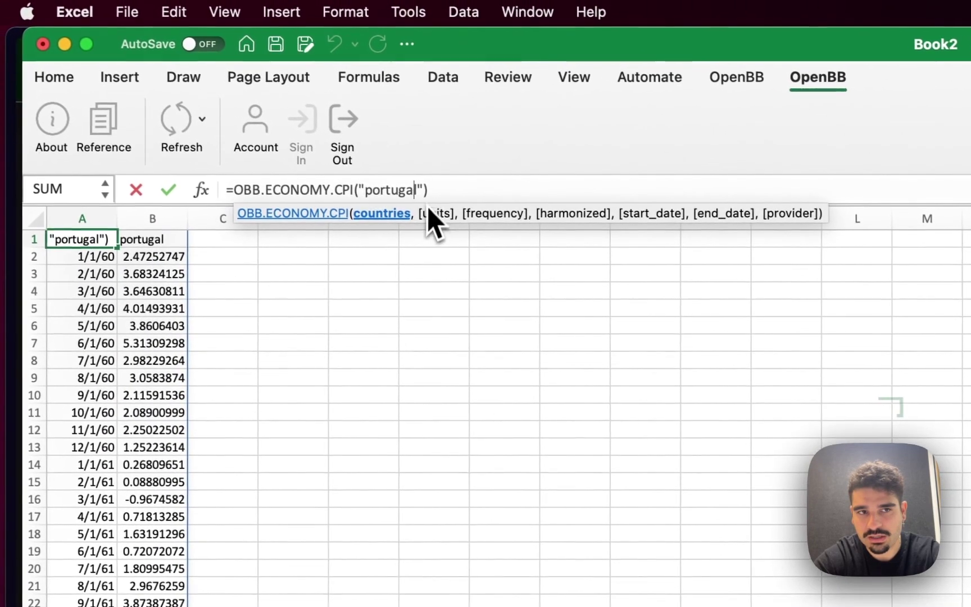
{"action": "key", "text": "Return"}
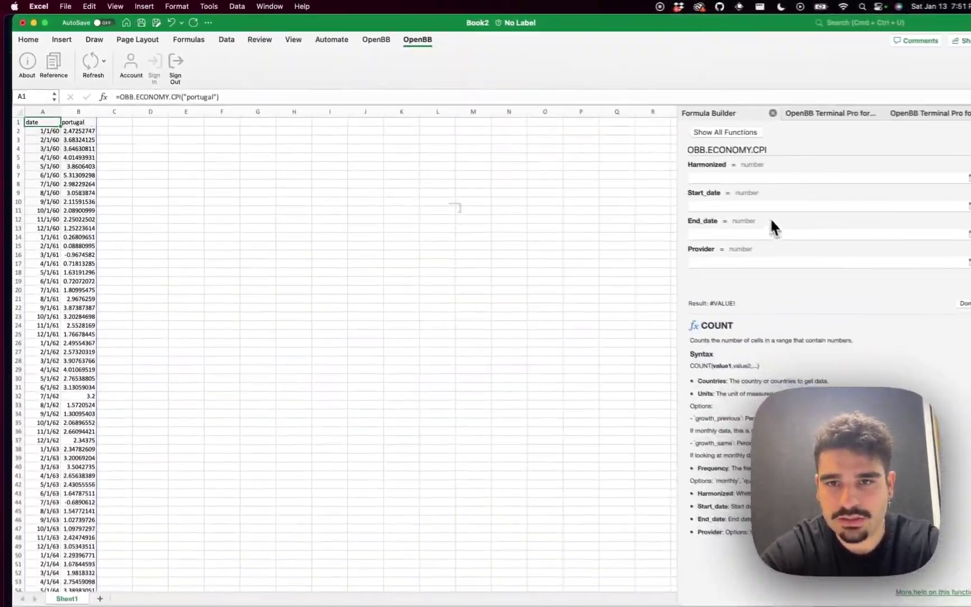
Set the CPI formula's Start_date argument to "2021-01-01" in the Formula Builder.
{"action": "left_click", "coordinate": [745, 206]}
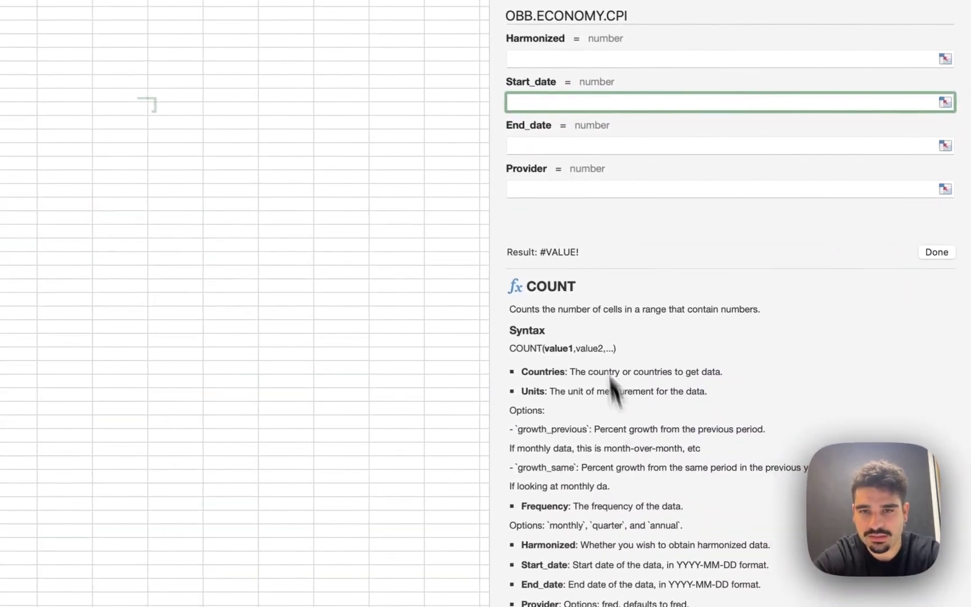
{"action": "type", "text": "\""}
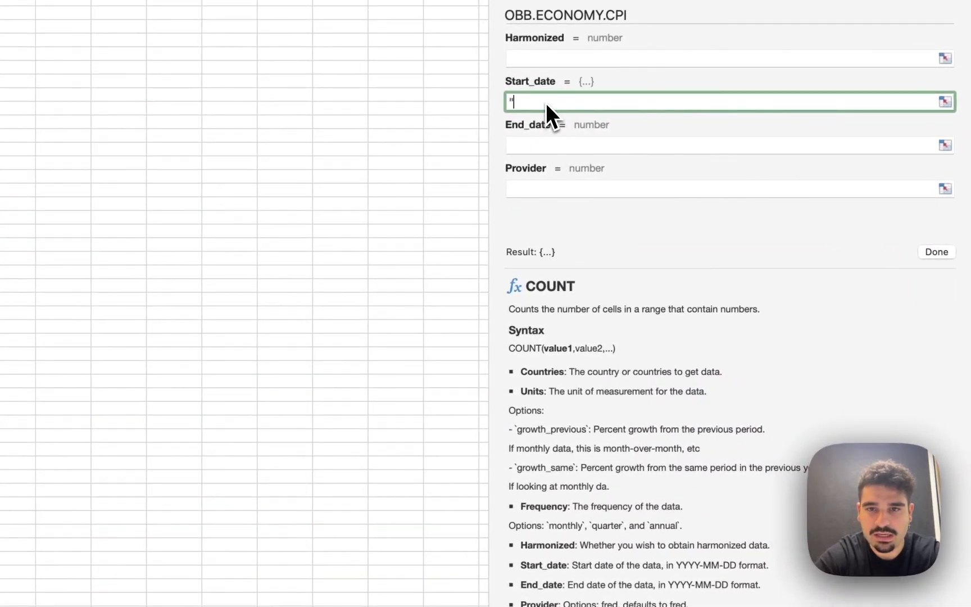
{"action": "type", "text": "2021-01-"}
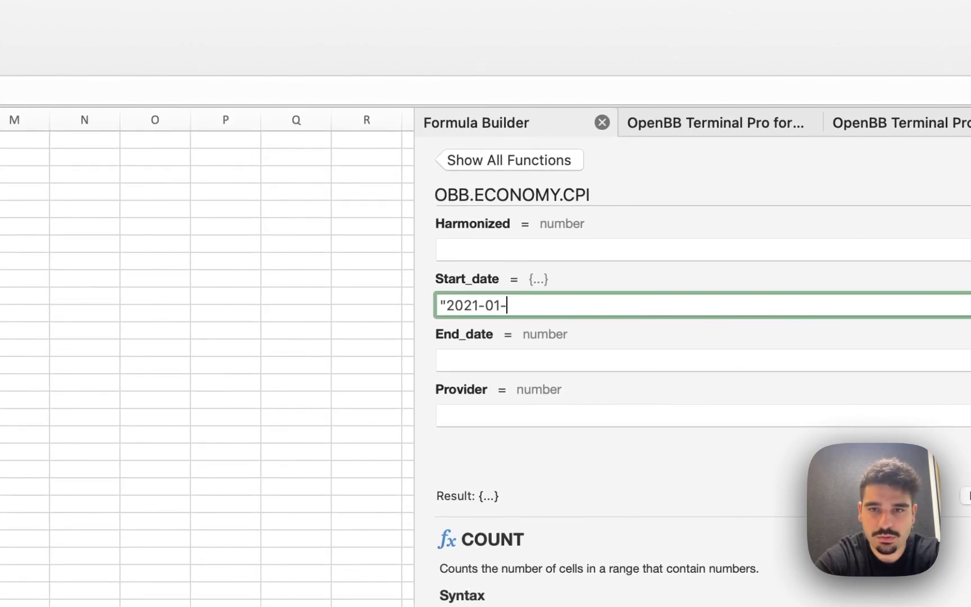
{"action": "type", "text": "0"}
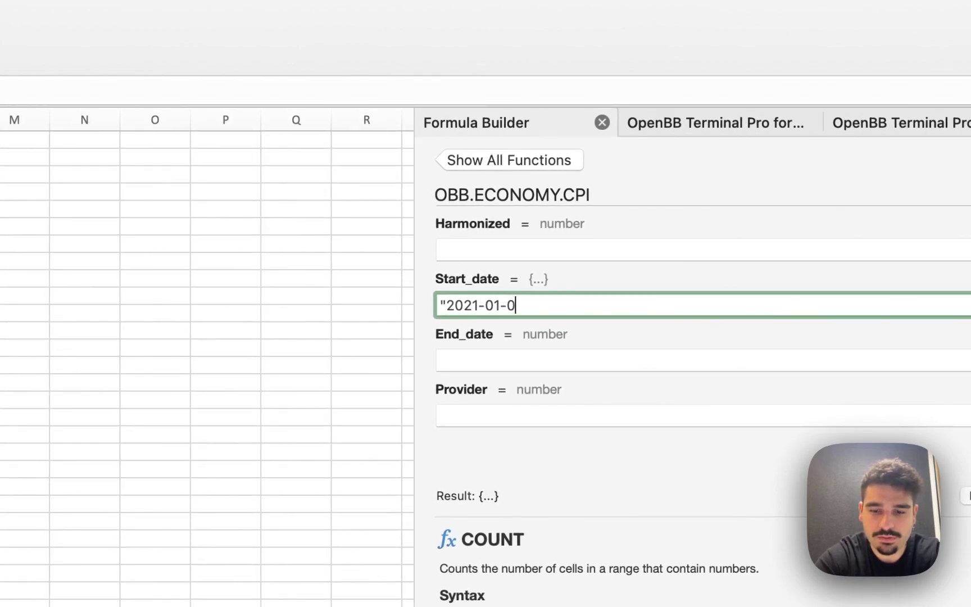
{"action": "type", "text": "1\""}
{"action": "key", "text": "Return"}
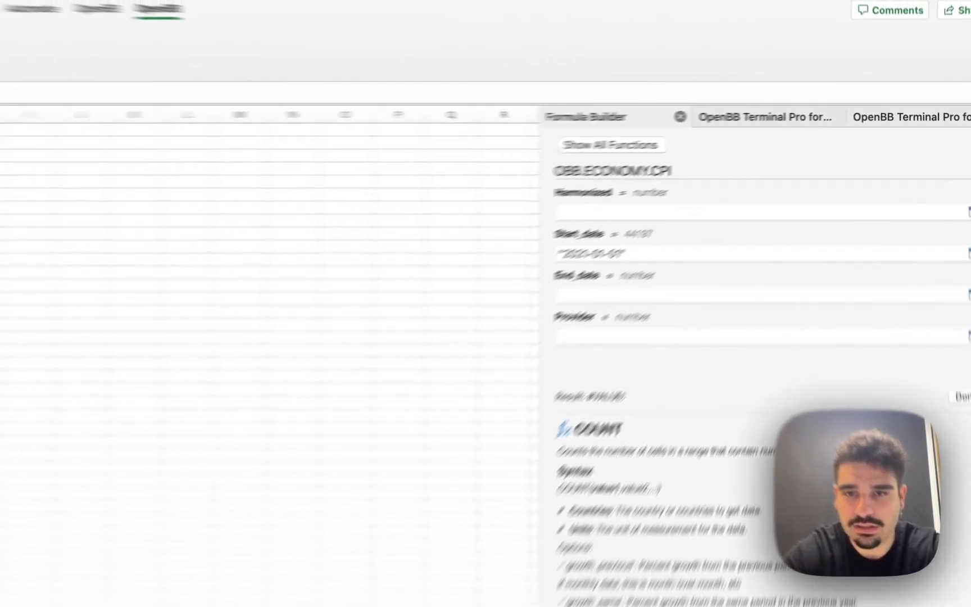